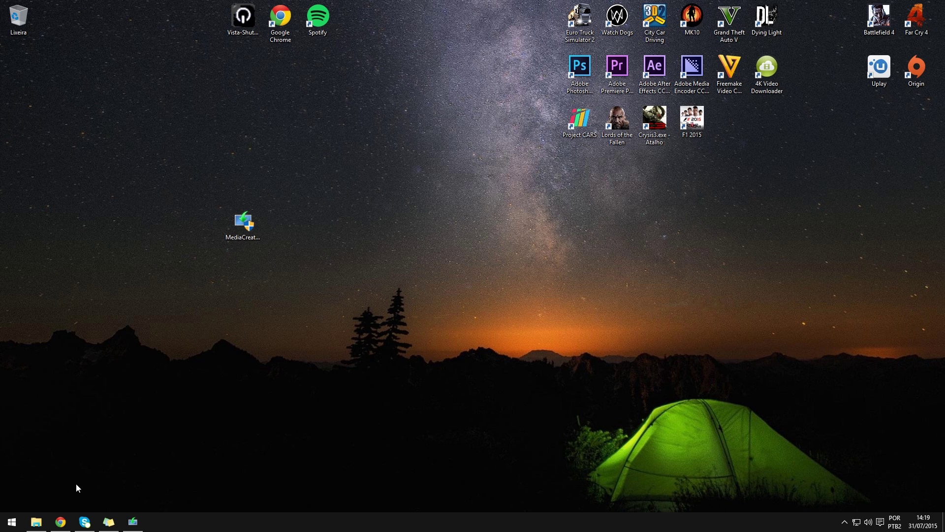
Step: Switch to Chrome and review the Windows 10 download page, from the requirements to the media creation tool downloads
left_click(60, 521)
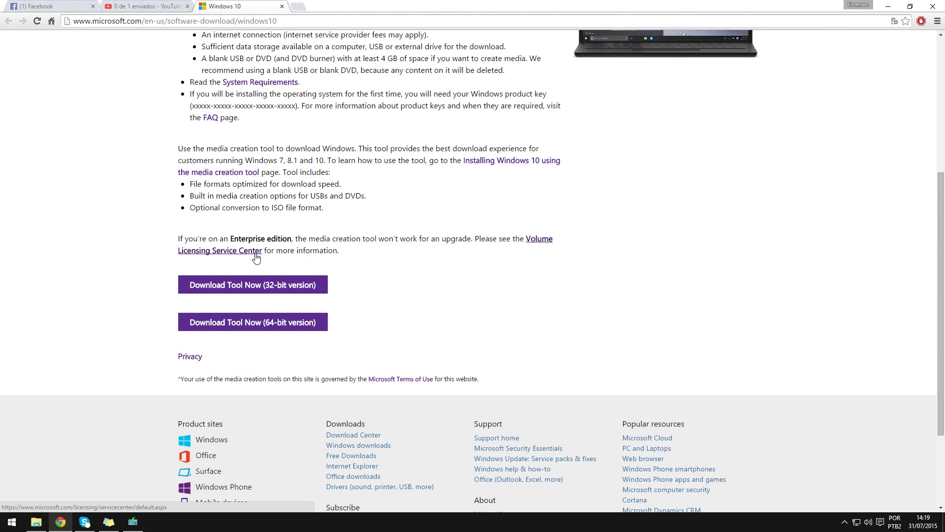
scroll(281, 89, "up", 5)
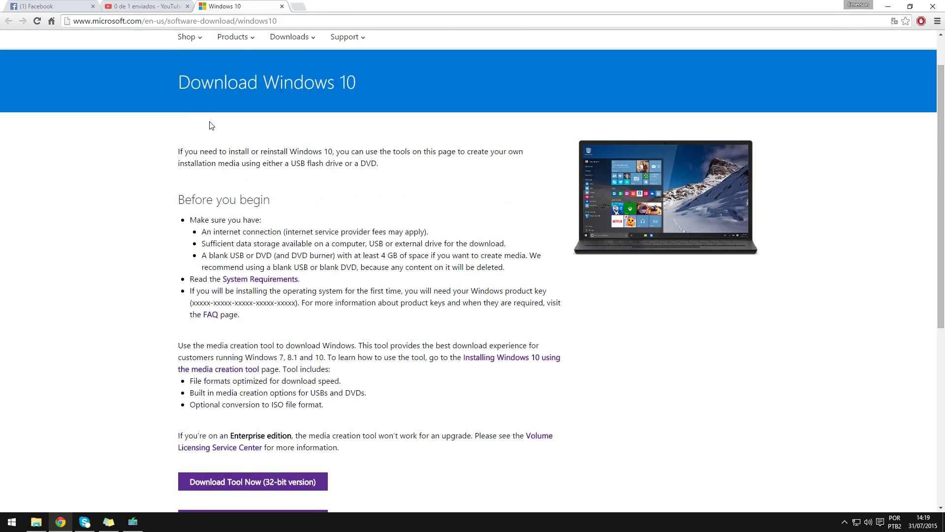
scroll(331, 433, "down", 2)
scroll(330, 433, "down", 5)
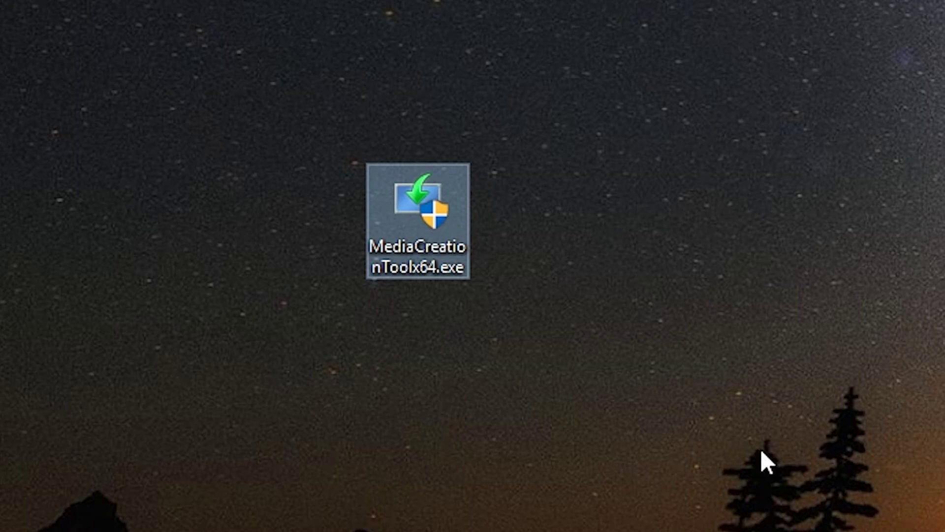
Step: Launch MediaCreationToolx64.exe from the desktop and reposition the Windows 10 setup window so its options and buttons are in view
left_click(435, 244)
right_click(421, 247)
left_click(123, 220)
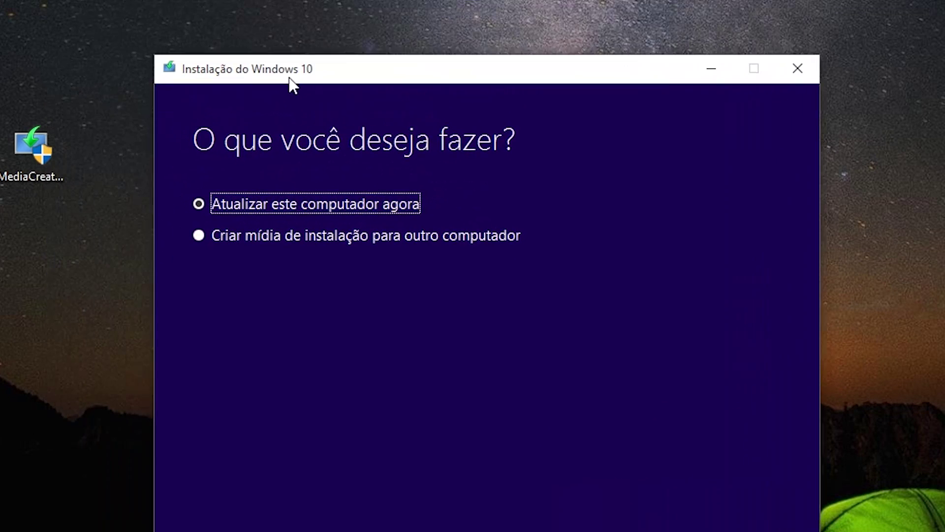
left_click_drag(413, 48, 407, 30)
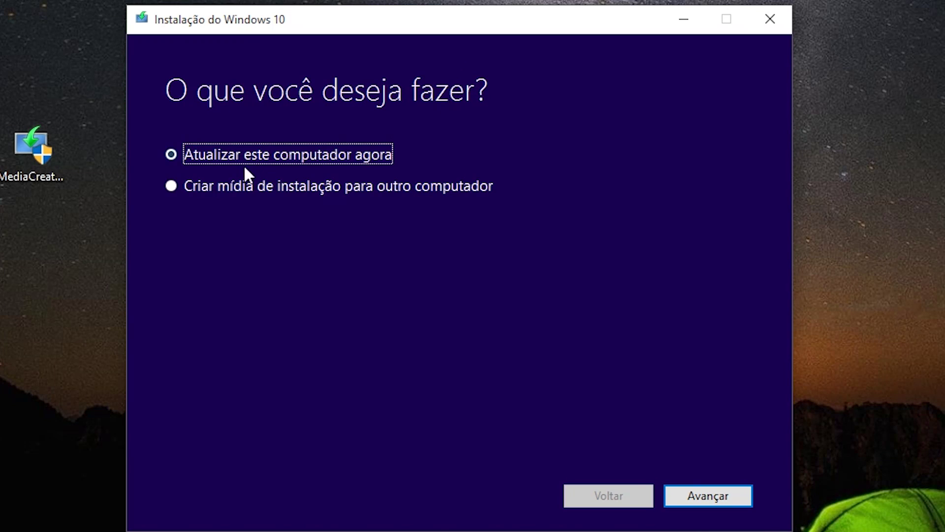
Step: Compare the two setup choices, keep "Atualizar este computador agora" selected and start the Windows 10 download
left_click(235, 185)
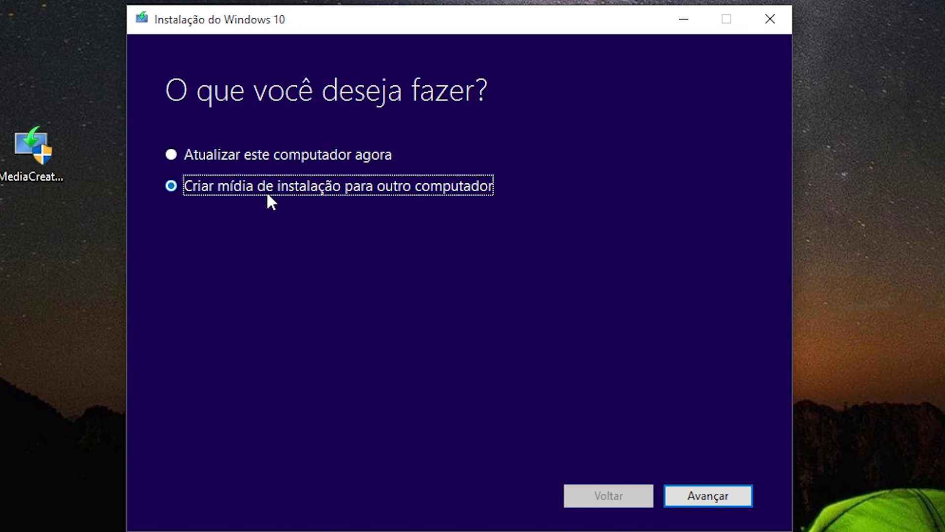
left_click(271, 154)
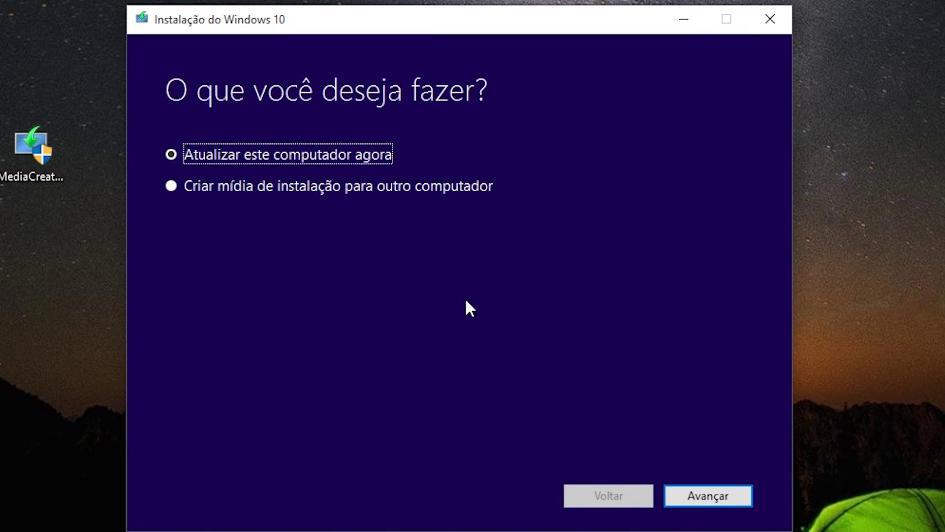
left_click(687, 501)
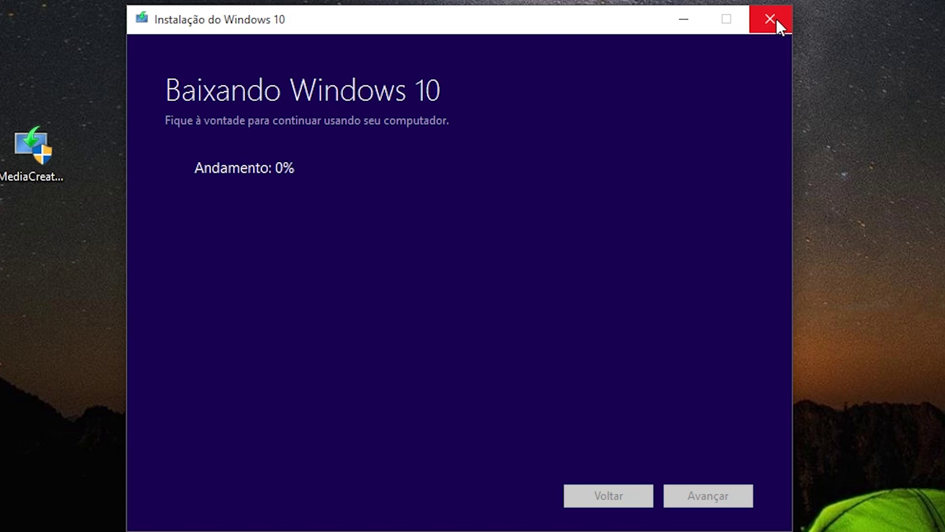
Step: Cancel the Windows 10 download and exit the setup
left_click(791, 22)
left_click(480, 295)
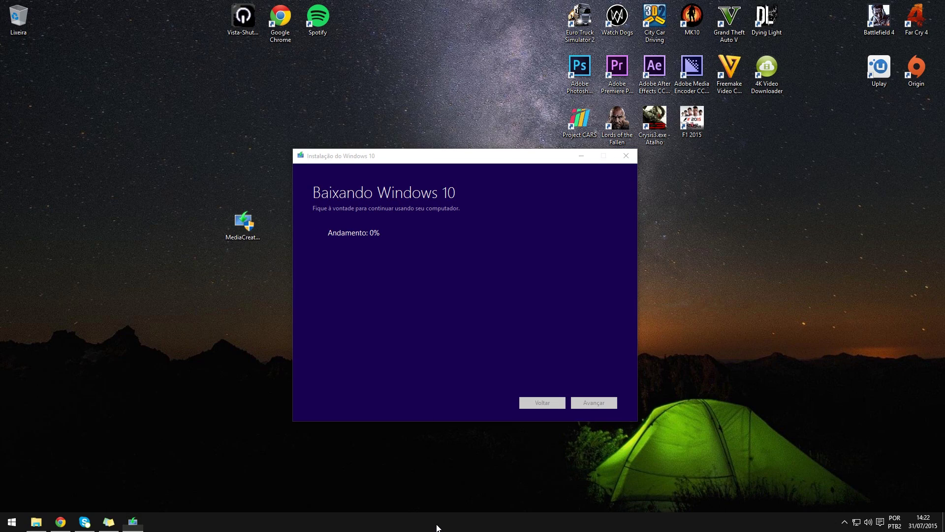
Step: Check the running applications and processes in Task Manager, switch it to the compact view and close it
right_click(436, 524)
left_click(462, 491)
left_click(93, 190)
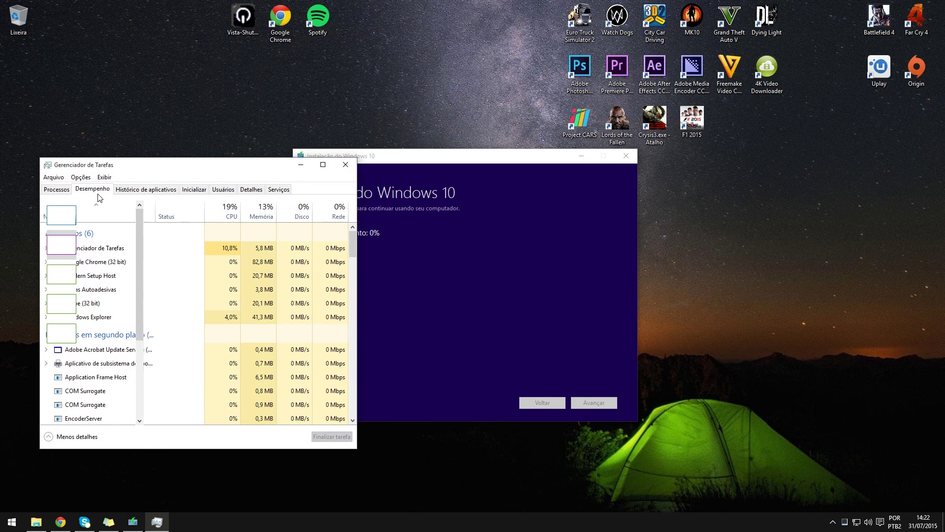
left_click(118, 254)
left_click(146, 189)
left_click(55, 189)
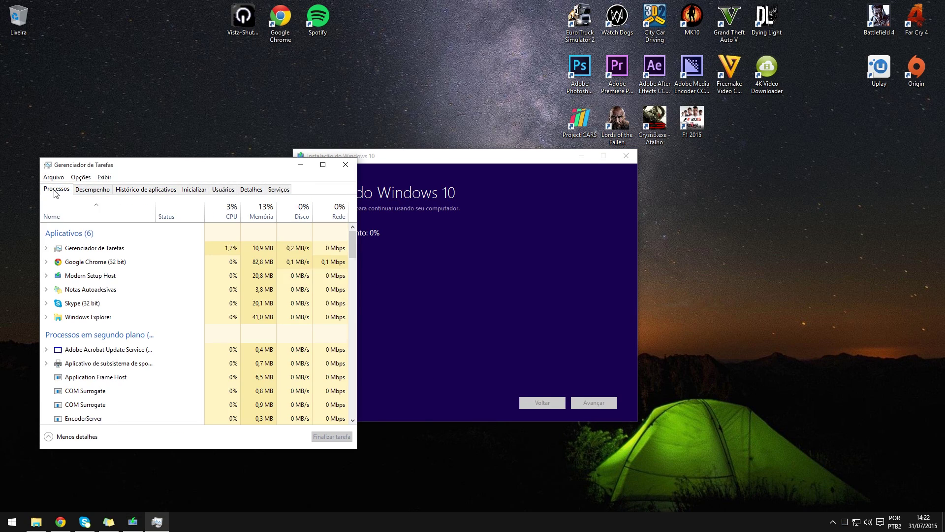
left_click(73, 437)
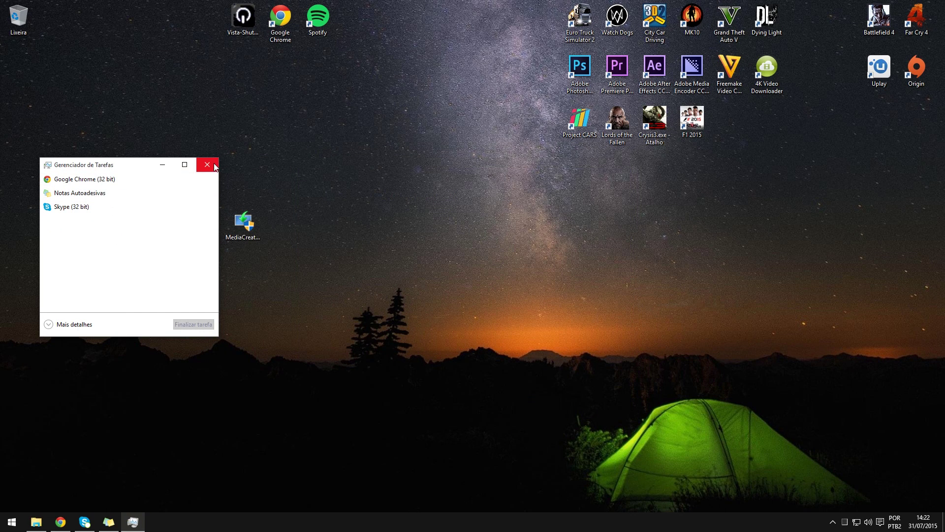
left_click(207, 164)
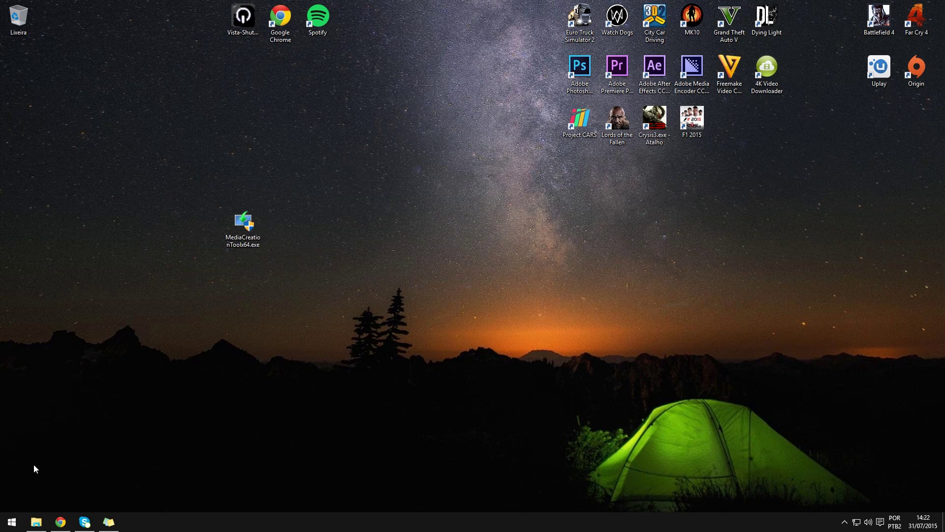
Step: Open the produkey-x64 (1) folder and run ProduKey.exe as administrator
left_click(14, 170)
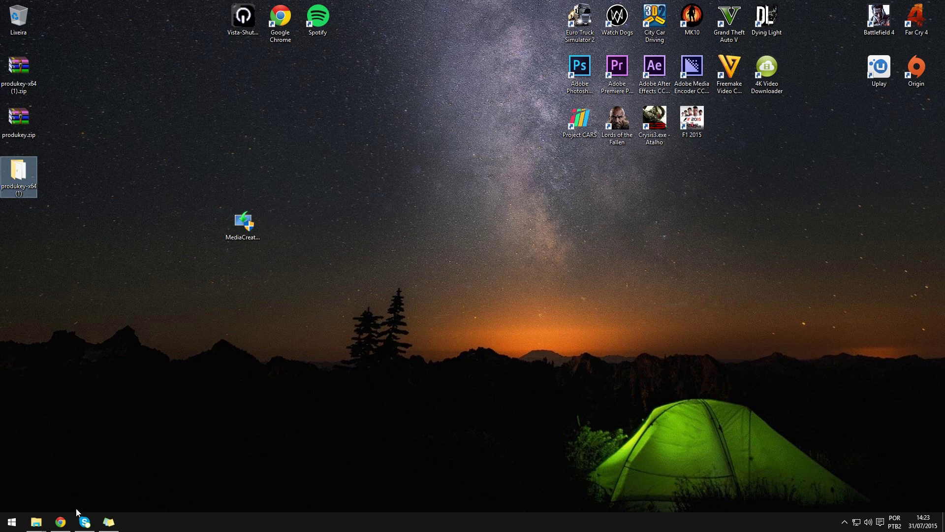
mouse_move(36, 520)
left_click(270, 479)
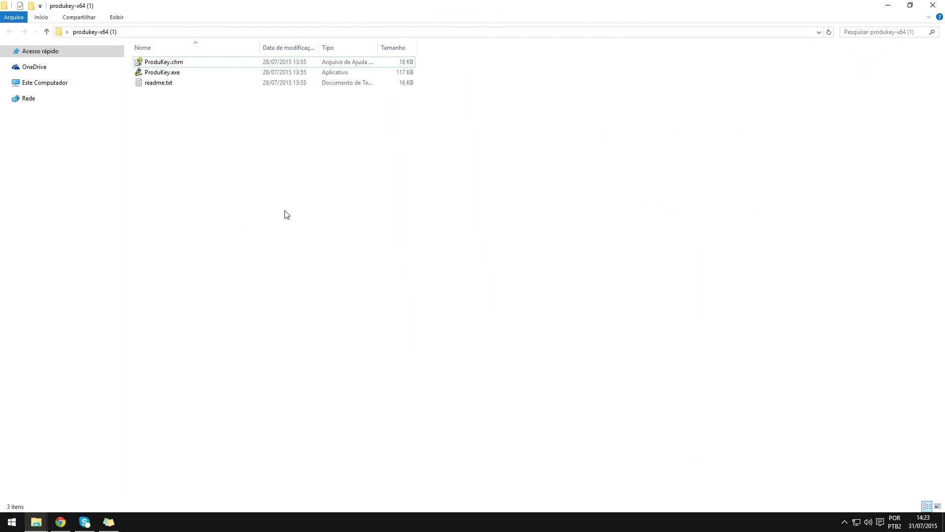
right_click(178, 73)
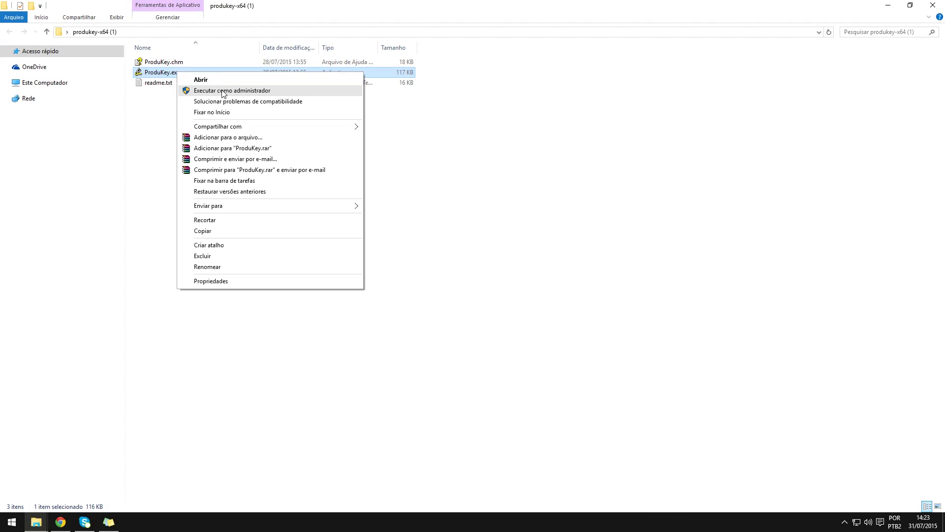
left_click(223, 92)
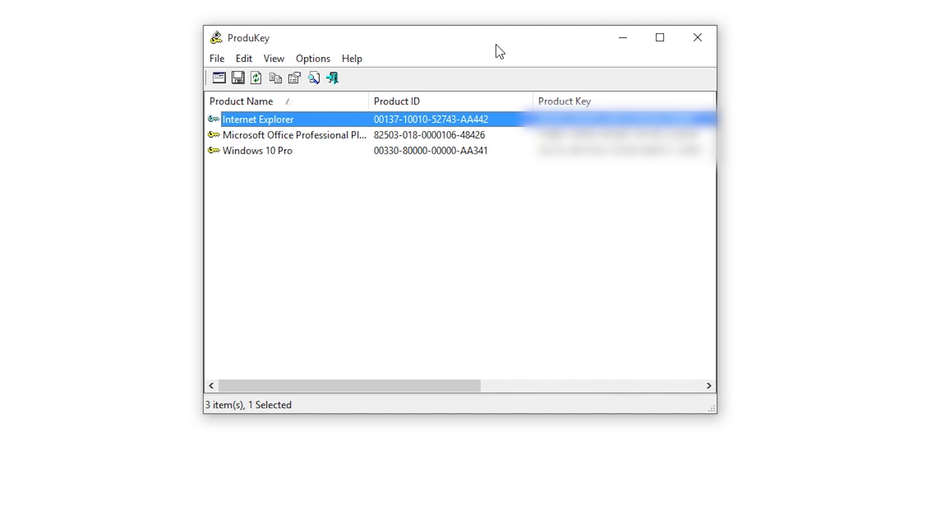
Step: View the properties of the Windows 10 Pro entry, highlight its product key, and close ProduKey and its folder
left_click(309, 155)
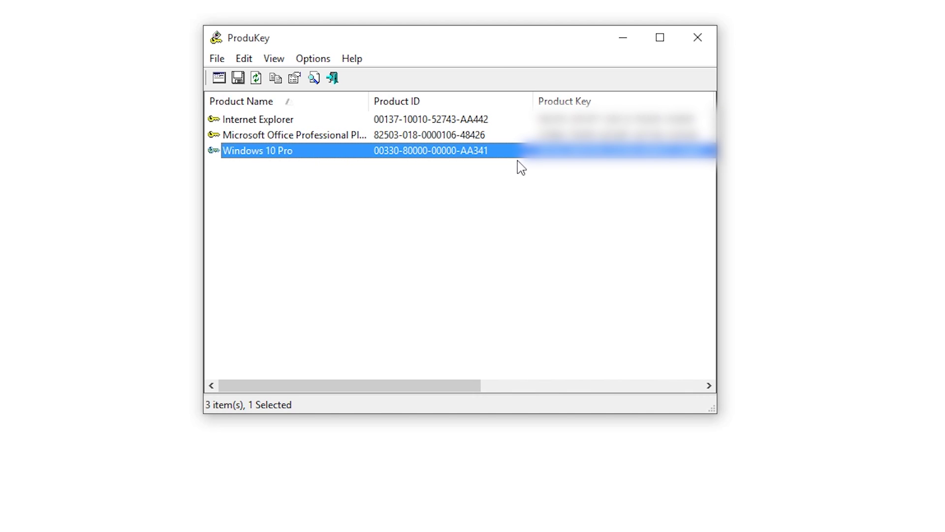
double_click(639, 153)
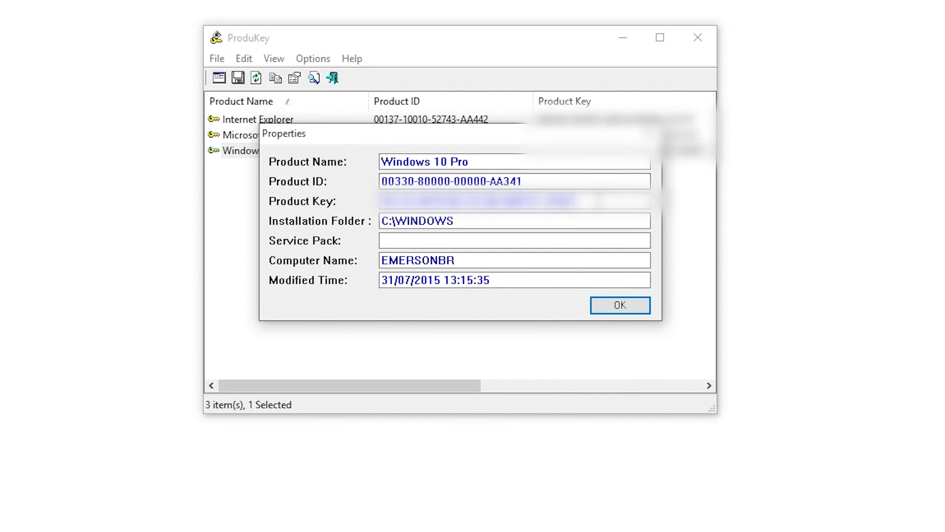
left_click_drag(598, 197, 344, 201)
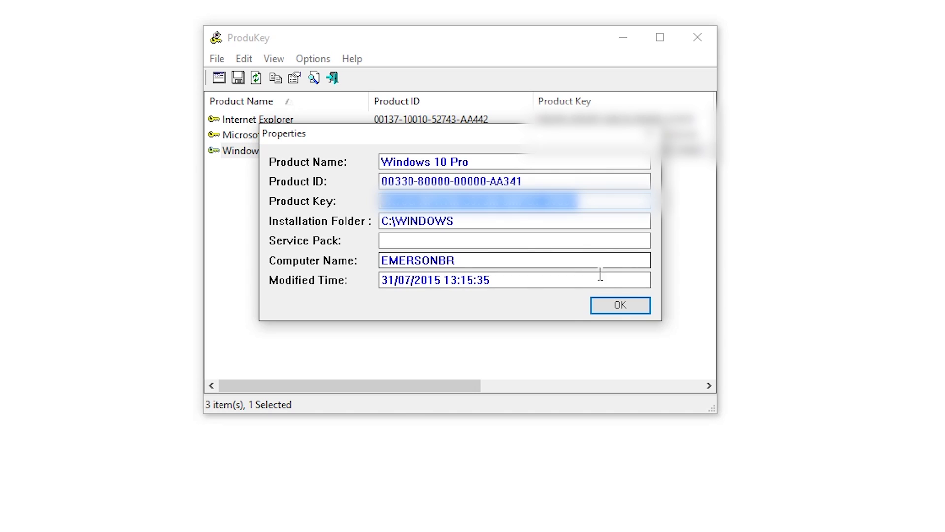
key("Return")
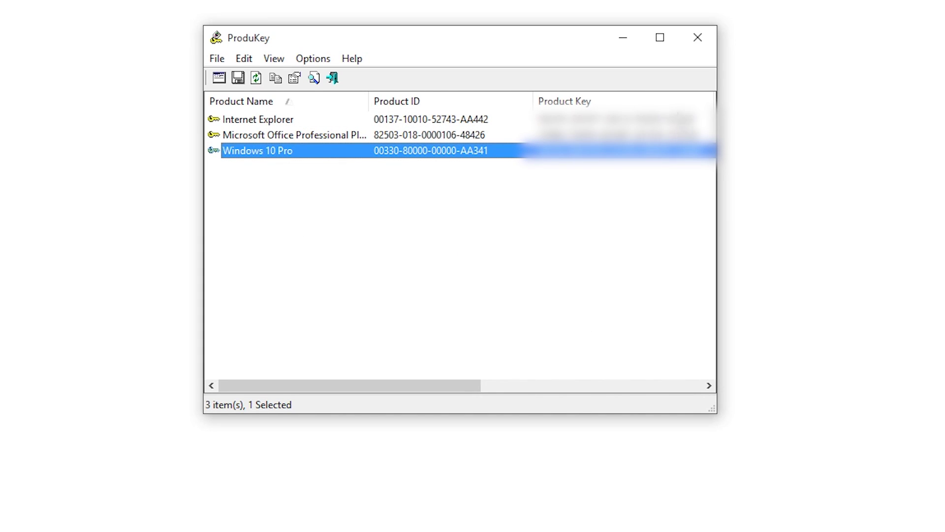
left_click(697, 38)
left_click(940, 5)
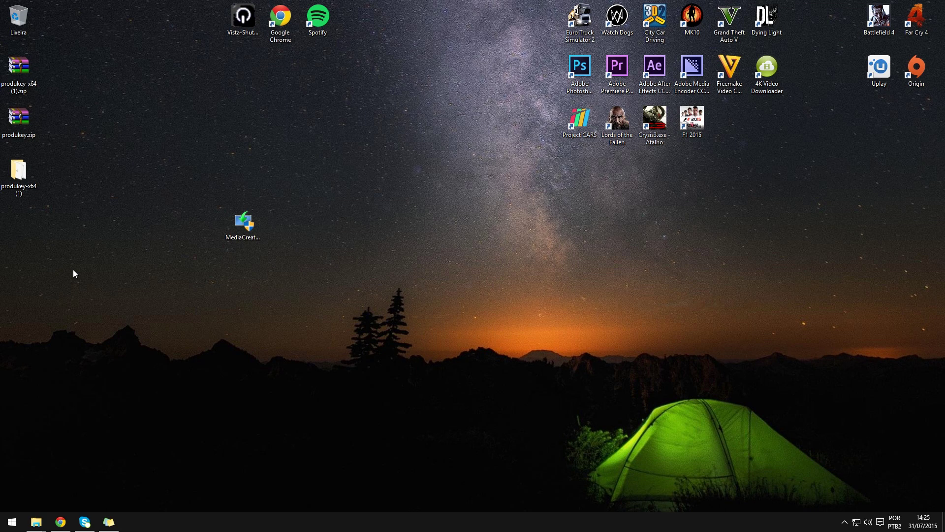
Step: Open Disk Management, then move and enlarge its window to show the partitions of all the disks
right_click(12, 522)
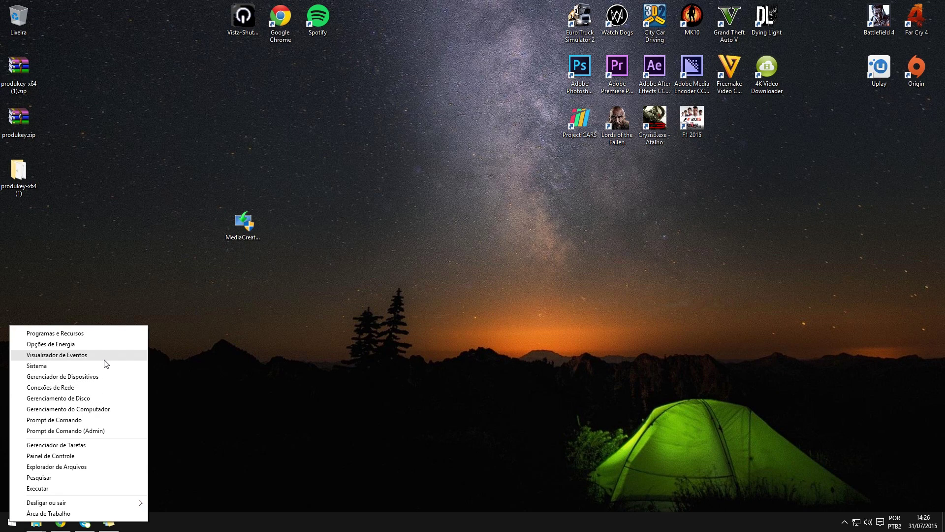
left_click(97, 400)
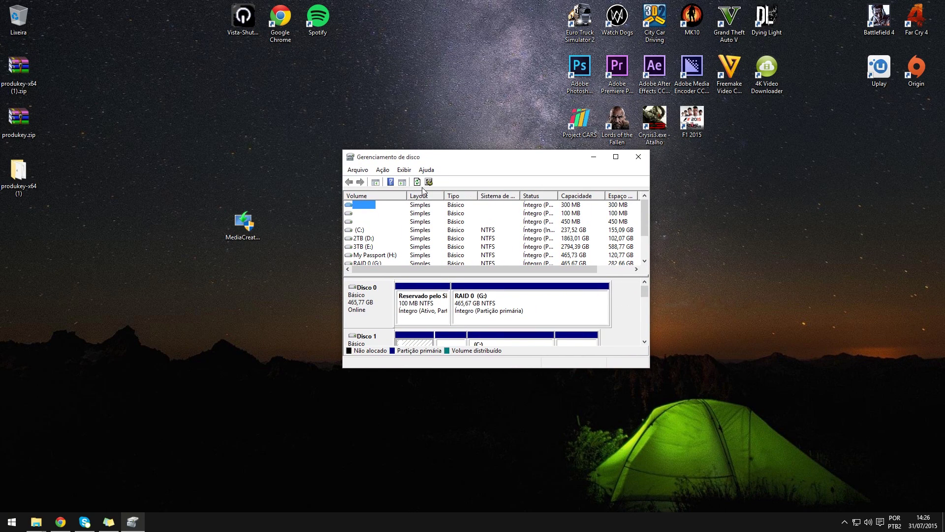
left_click(5, 524)
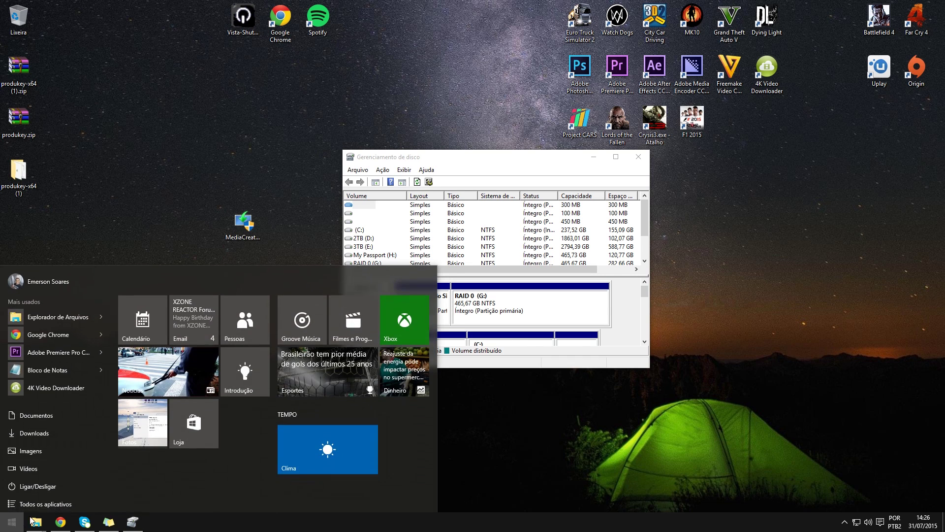
left_click(12, 521)
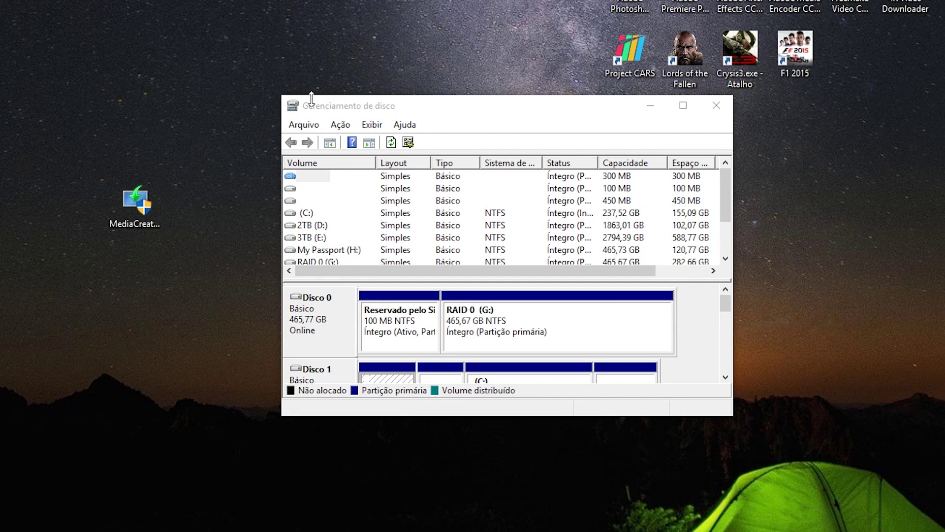
left_click_drag(358, 99, 340, 86)
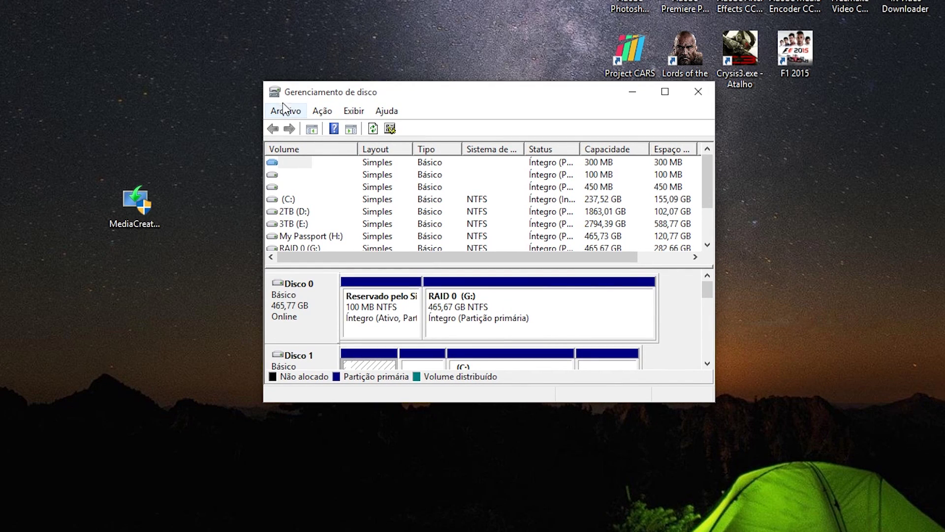
left_click_drag(434, 99, 416, 87)
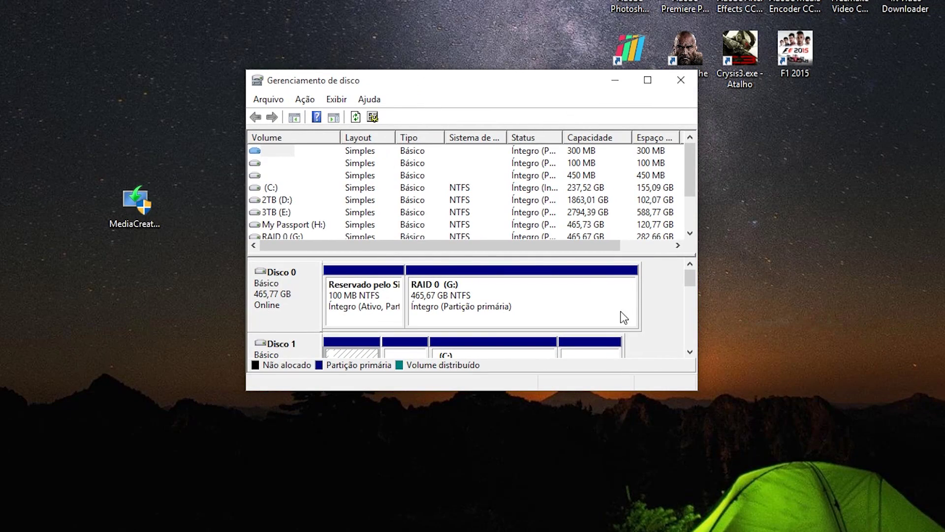
left_click_drag(697, 386, 934, 531)
left_click_drag(461, 91, 406, 0)
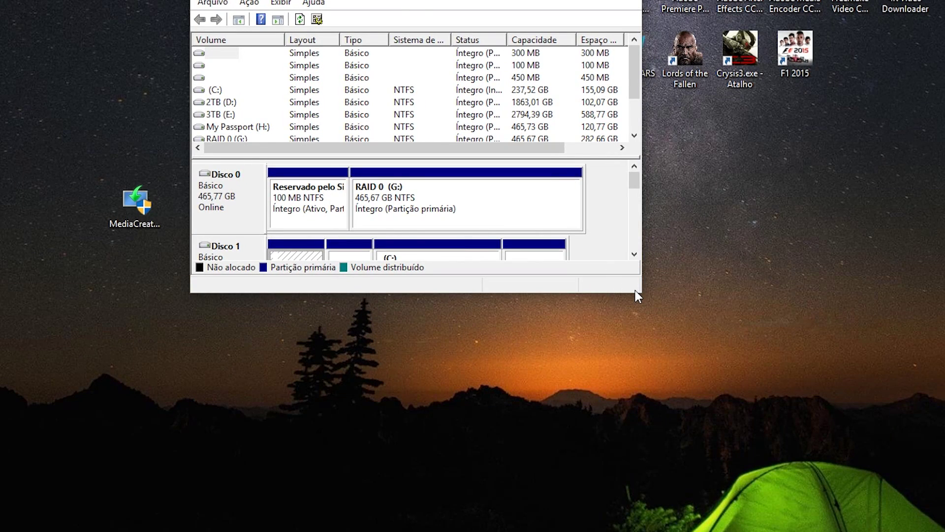
left_click_drag(635, 291, 845, 531)
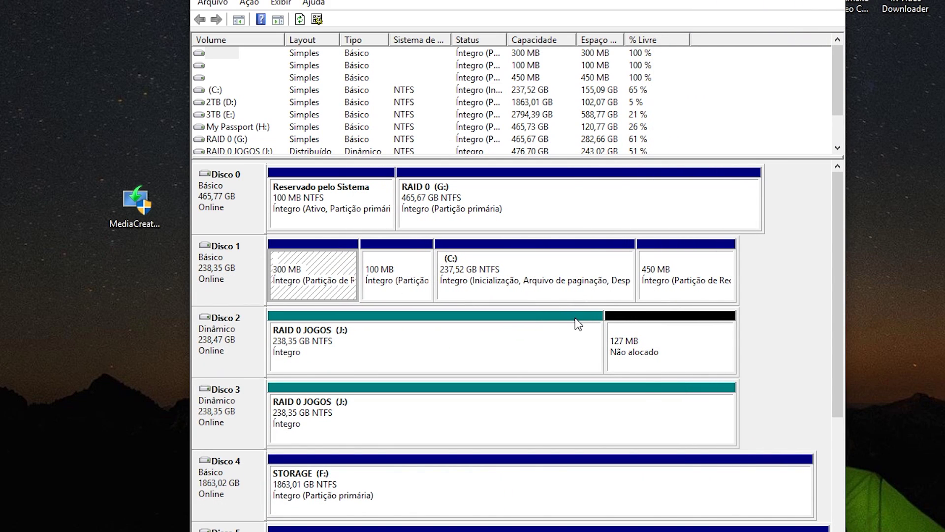
Step: Shrink the C: volume on Disk 1 by about 19.09 GB and select the freed unallocated space
left_click(546, 275)
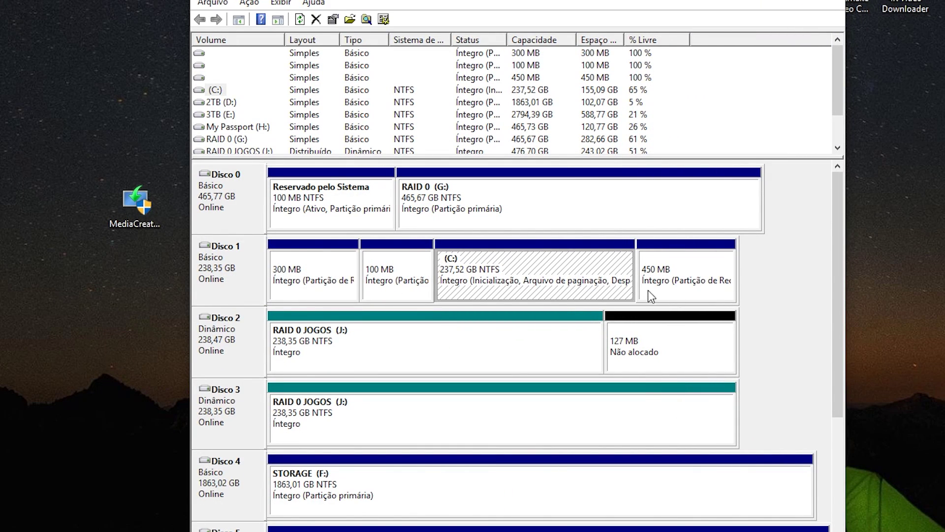
right_click(501, 266)
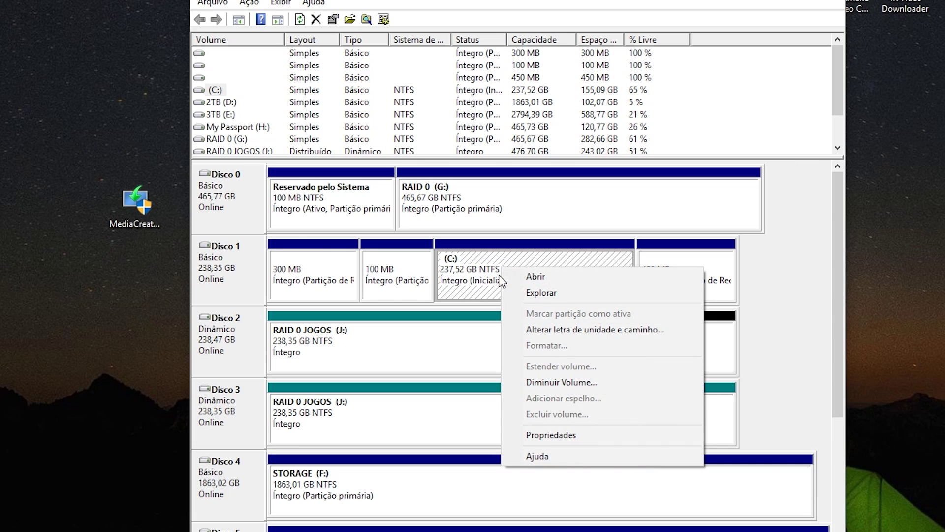
left_click(592, 382)
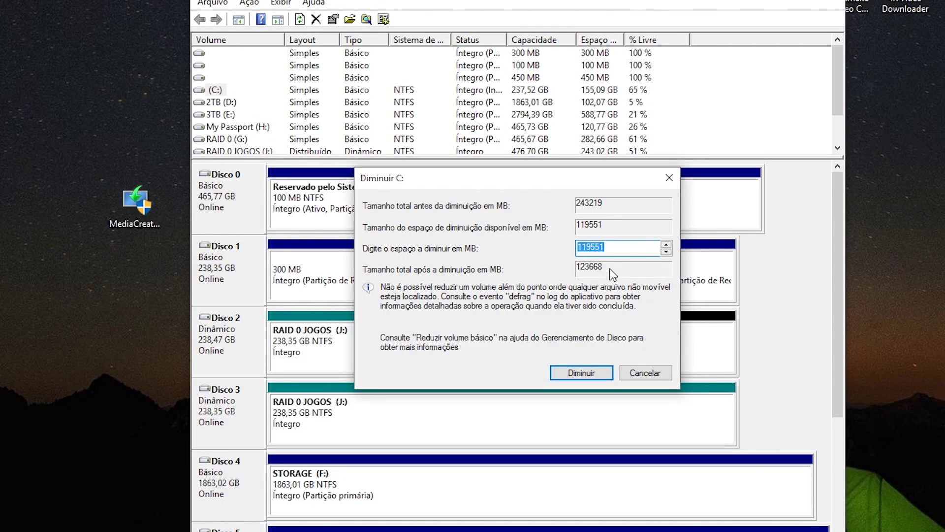
left_click(642, 250)
left_click_drag(591, 250, 553, 249)
left_click(609, 247)
left_click(583, 247)
key("BackSpace")
left_click(590, 375)
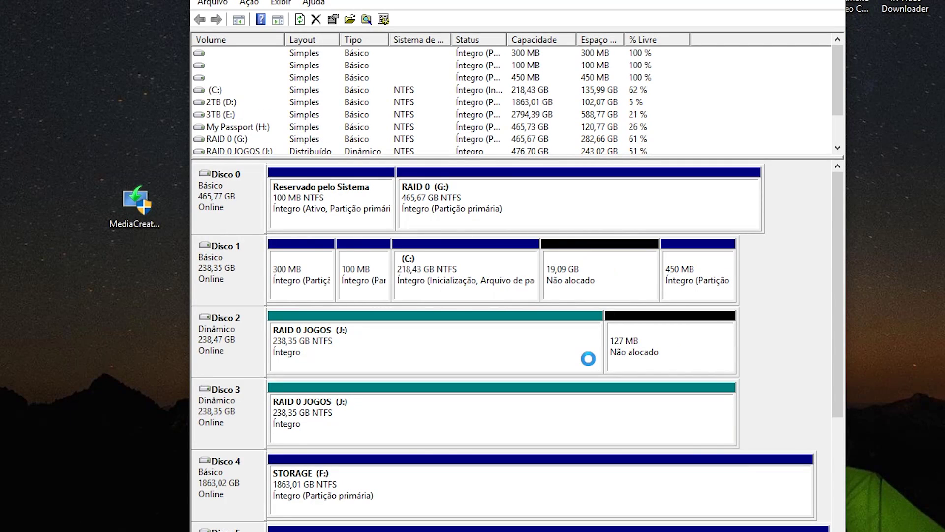
left_click(612, 278)
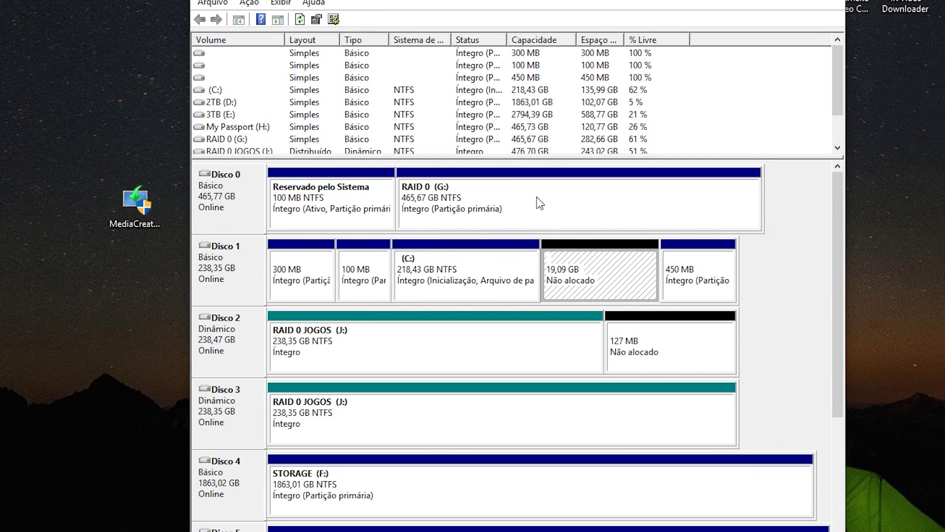
Step: Start a simple volume in the unallocated space on Disk 1, using the full 19550 MB and drive letter I
left_click(494, 269)
left_click(588, 269)
right_click(585, 280)
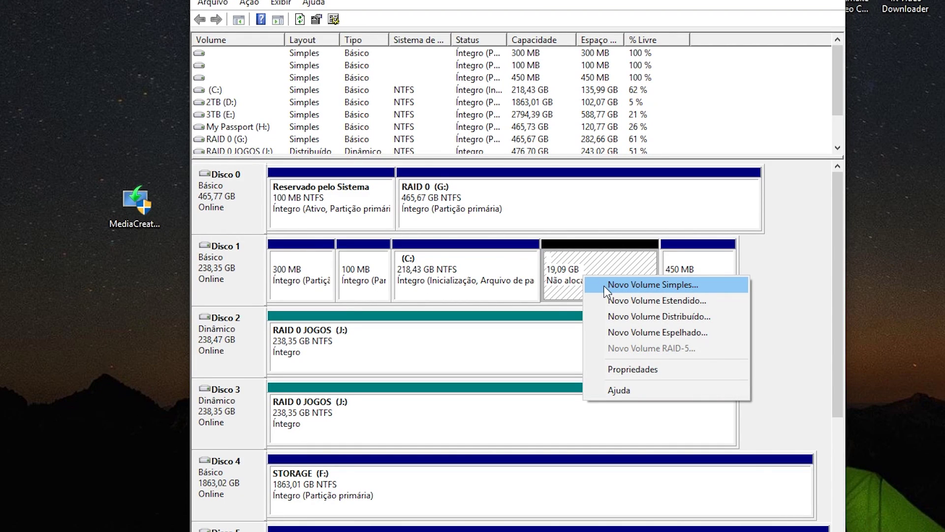
left_click(605, 285)
left_click(480, 312)
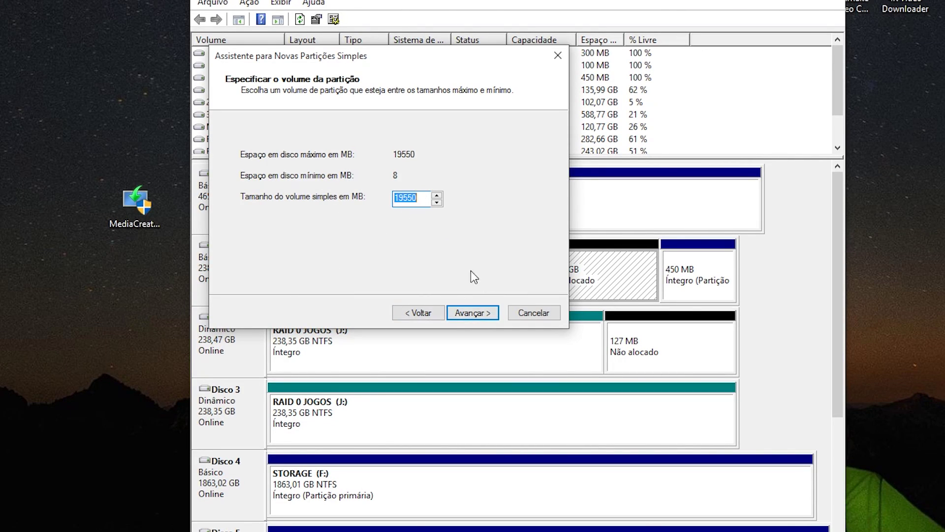
left_click(487, 320)
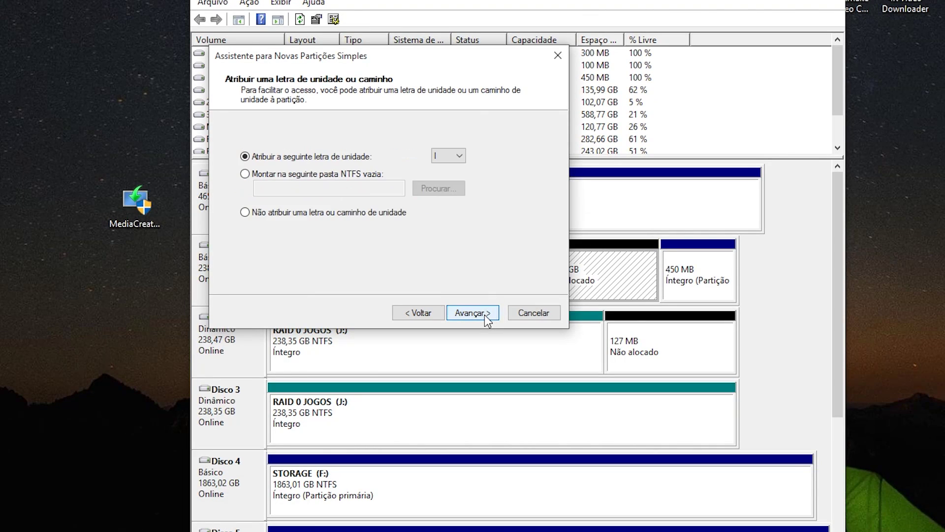
left_click(446, 156)
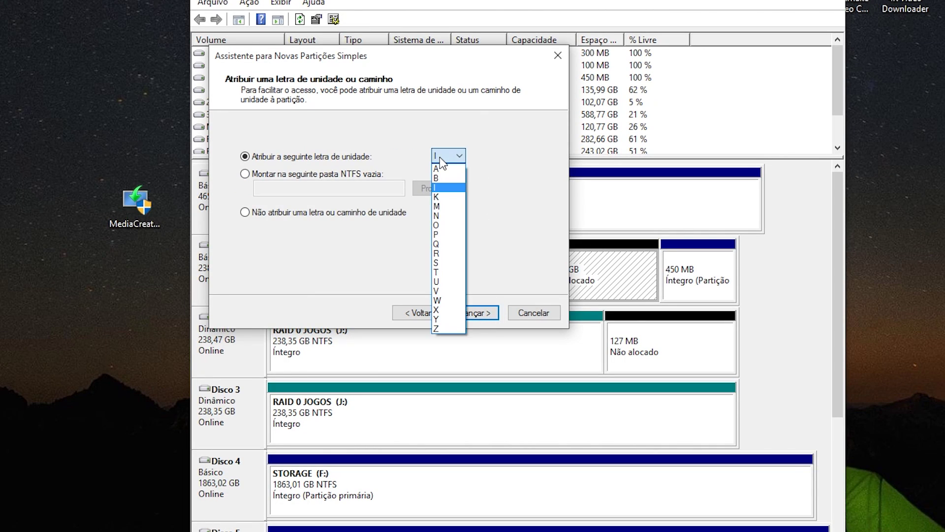
left_click(487, 155)
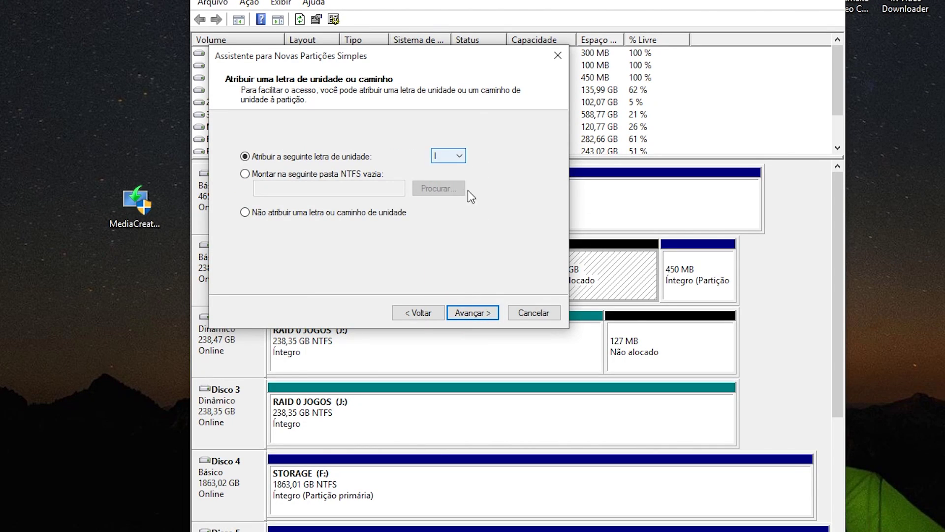
left_click(481, 310)
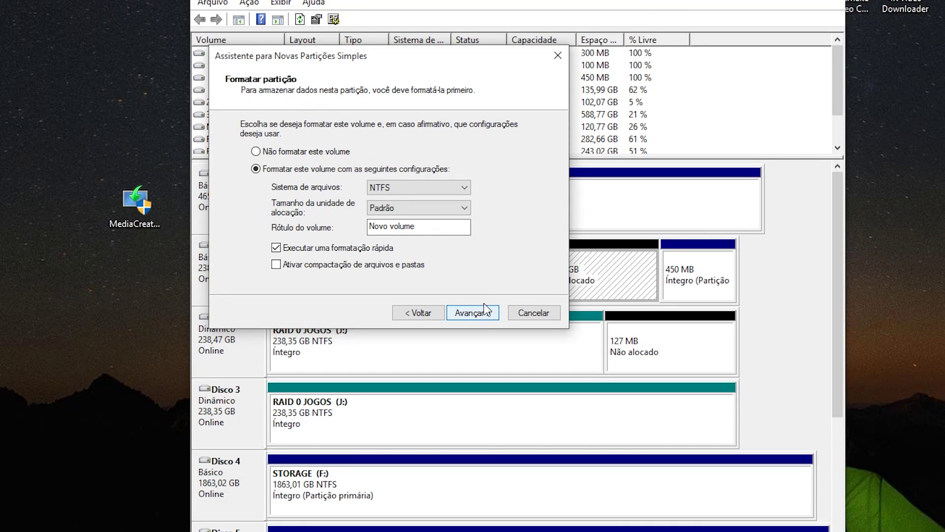
Step: Label the new NTFS volume BACKUP, keep quick formatting enabled, and create the partition
left_click_drag(449, 229, 298, 226)
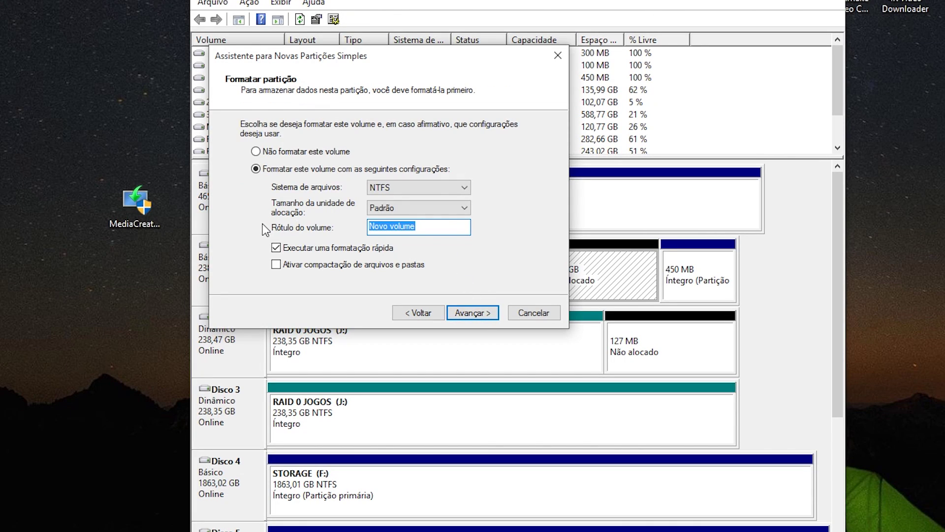
type("BACKUP")
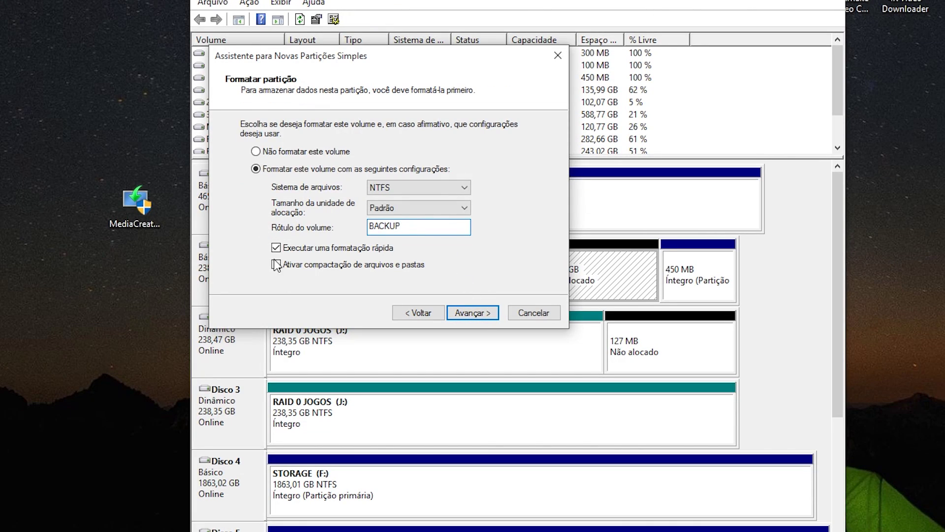
left_click(474, 313)
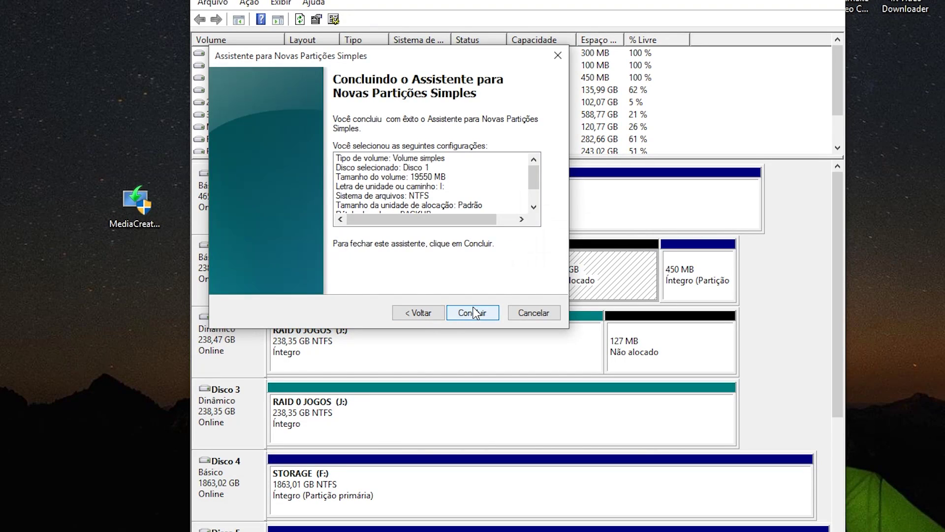
left_click(473, 313)
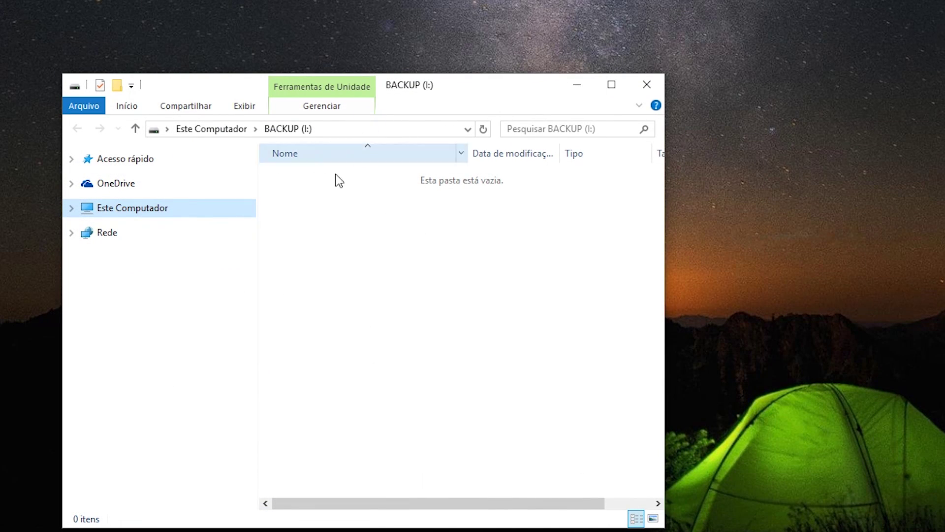
Step: Copy the Project CARS, Lords of the Fallen, Crysis3.exe and F1 2015 shortcuts and the three produkey items from the desktop to BACKUP (I:)
left_click(282, 236)
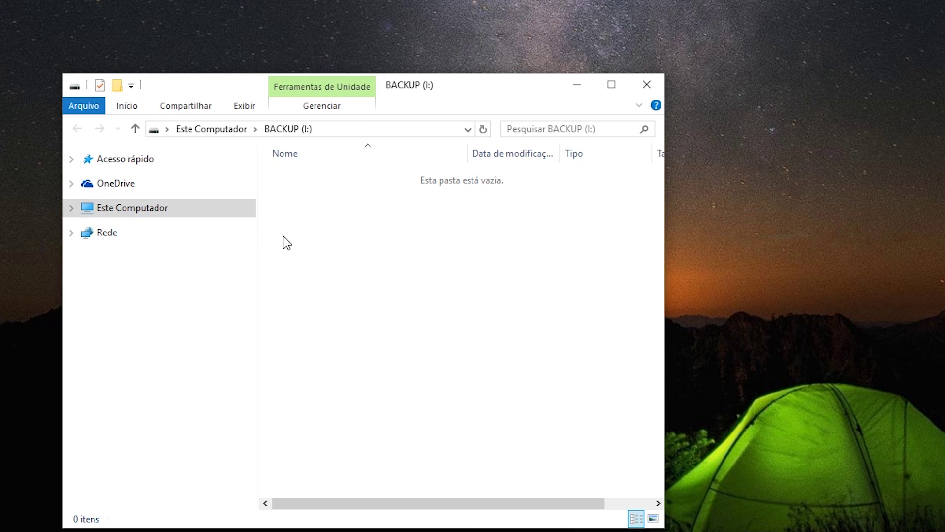
left_click(382, 129)
left_click_drag(908, 38, 403, 264)
left_click(442, 268)
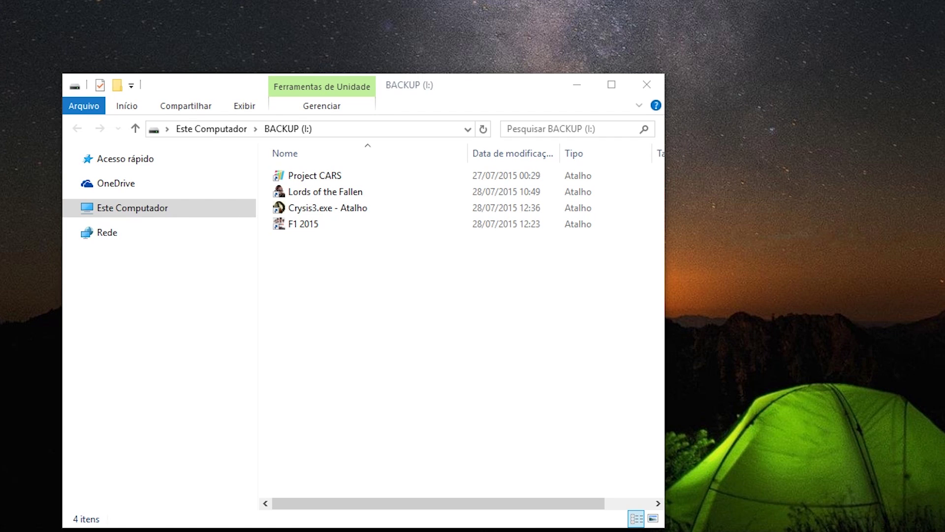
left_click_drag(64, 241, 363, 249)
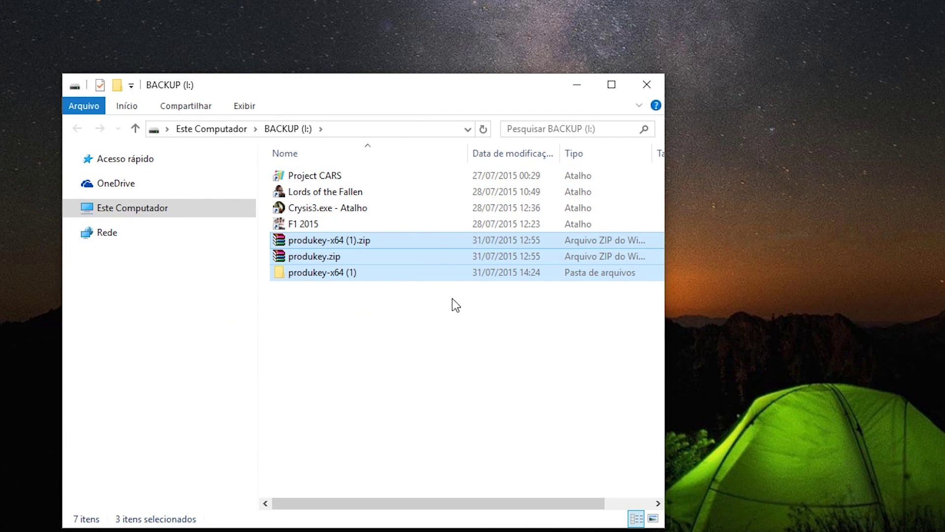
Step: Permanently delete all the copied items from BACKUP (I:) and close its folder window
left_click_drag(390, 326, 327, 238)
left_click_drag(396, 336, 352, 156)
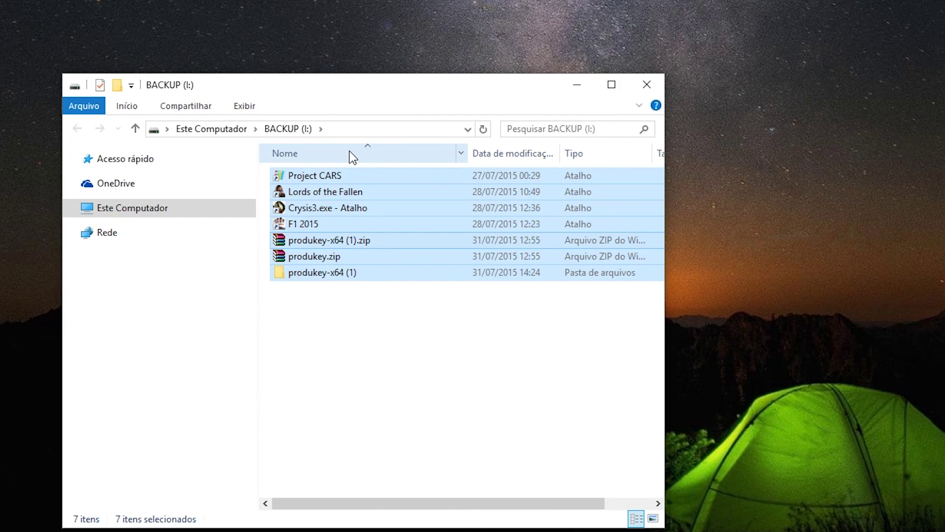
left_click_drag(477, 327, 366, 109)
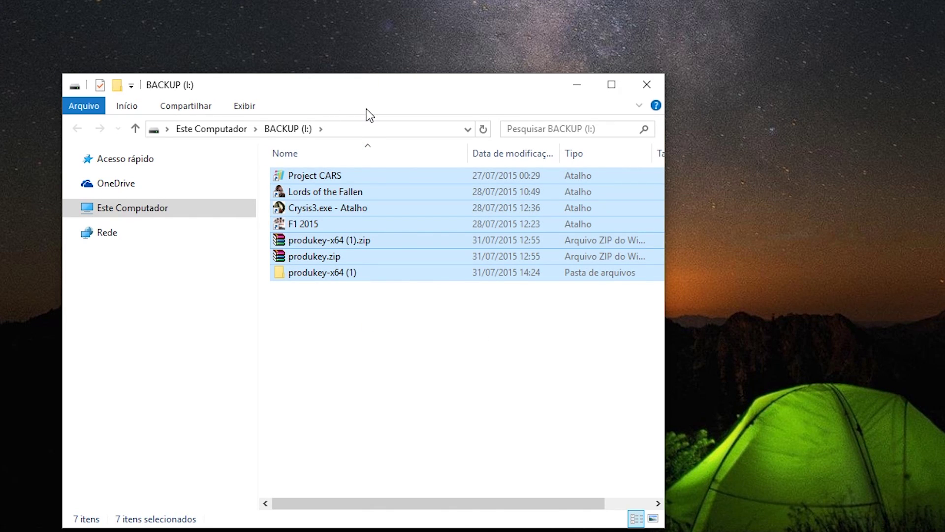
key("shift+Delete")
key("Return")
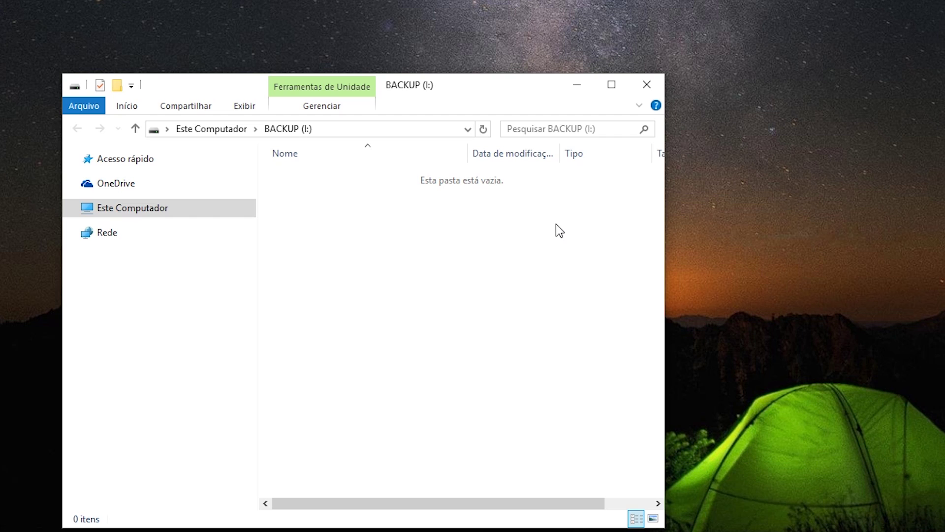
left_click(646, 85)
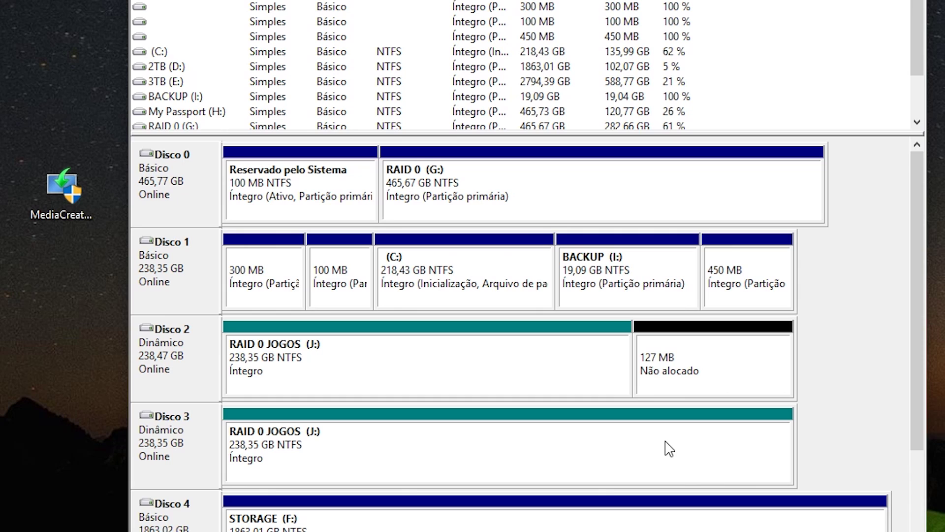
Step: Delete the BACKUP (I:) volume on Disk 1 and accept the loss of its data
left_click(657, 301)
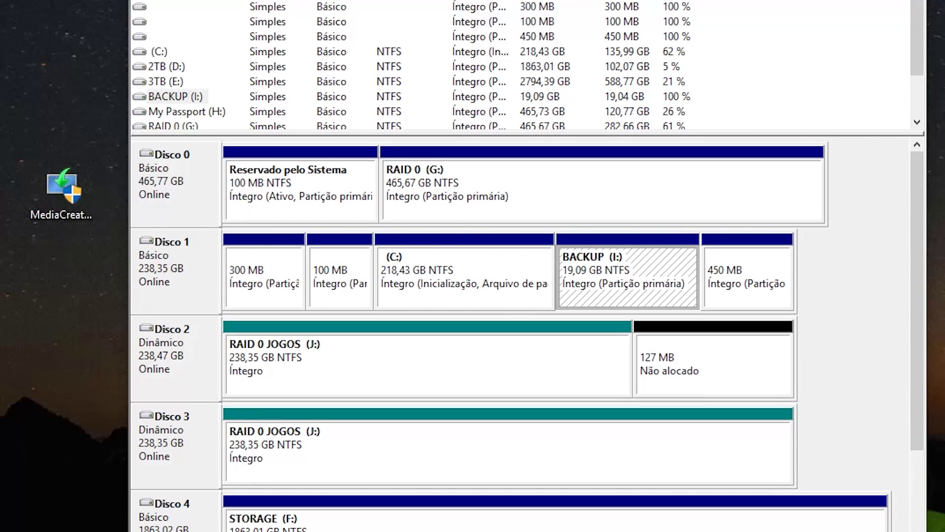
right_click(602, 268)
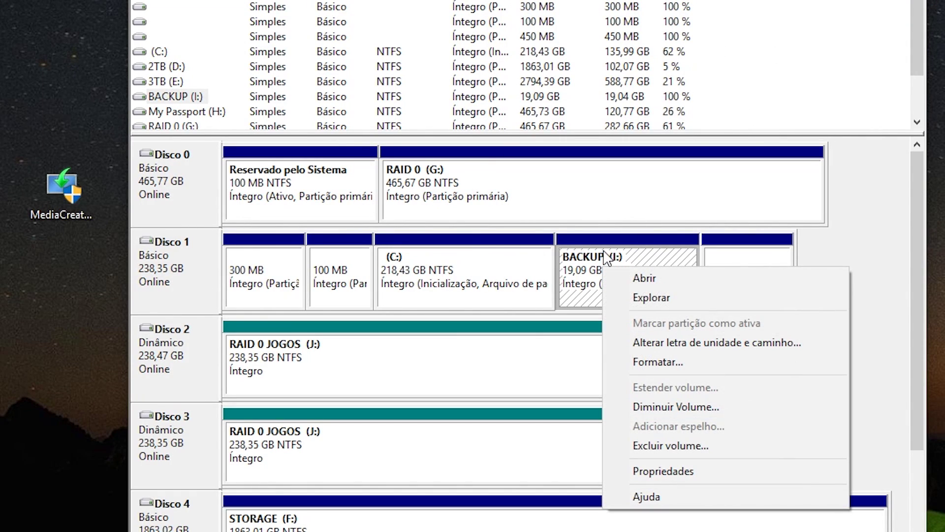
left_click(698, 442)
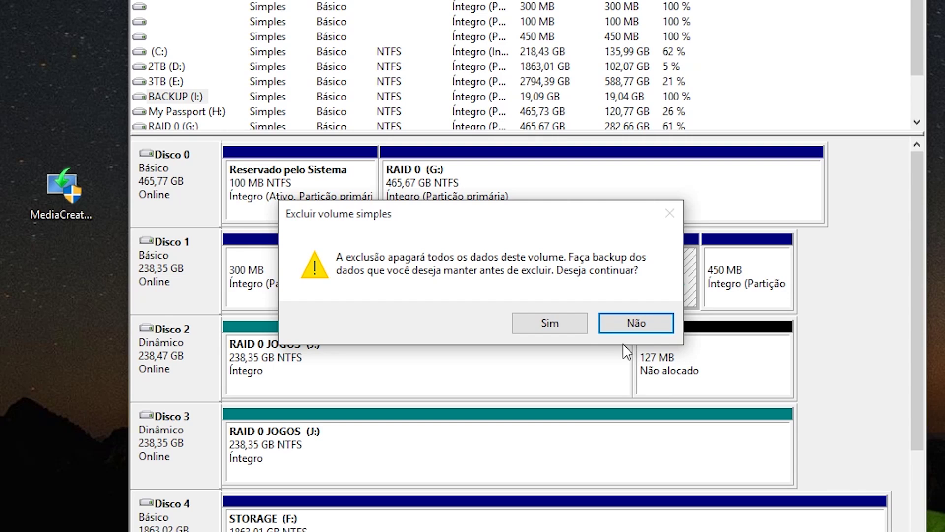
left_click(579, 324)
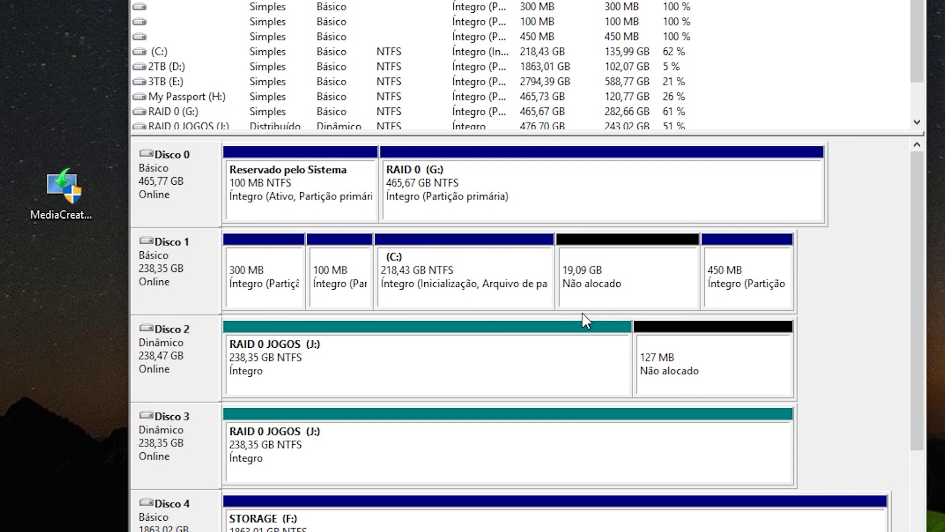
Step: Extend the C: volume on Disk 1 with the adjacent 19550 MB of unallocated space
left_click(596, 290)
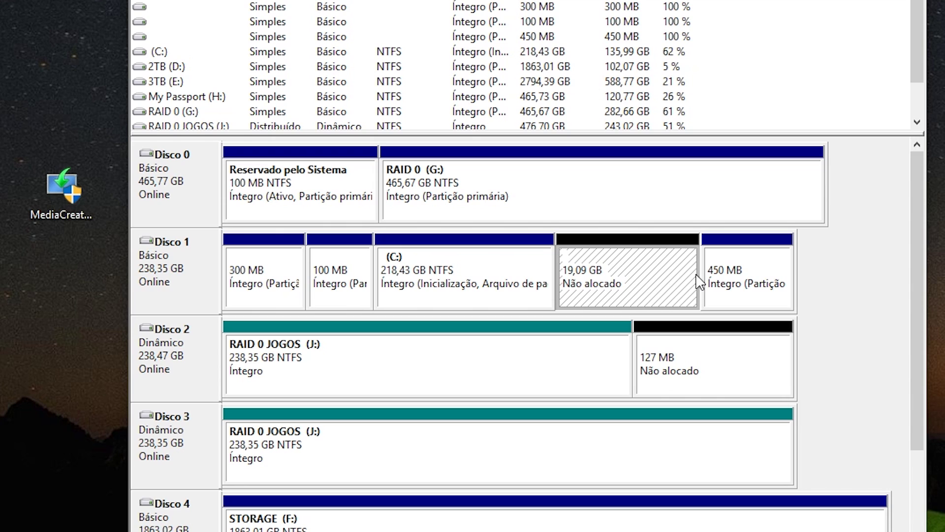
left_click(528, 285)
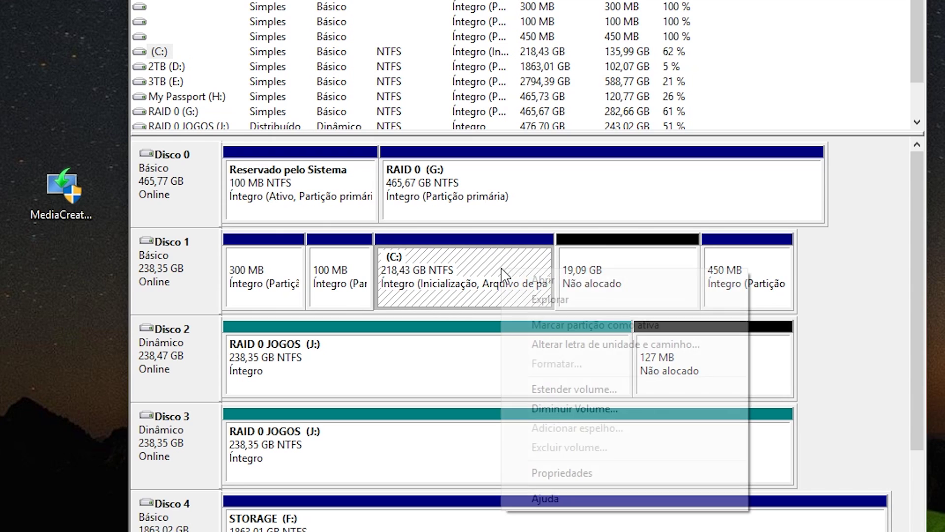
right_click(502, 269)
left_click(621, 395)
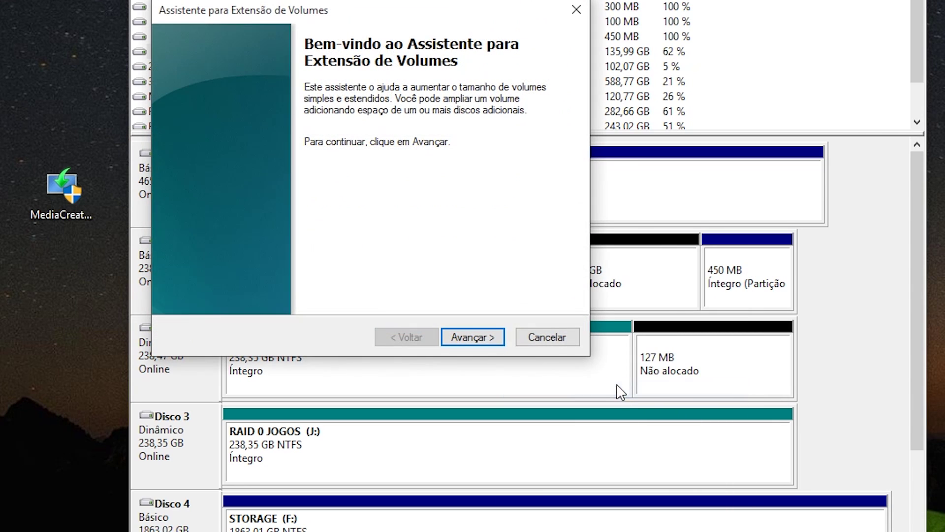
left_click(471, 342)
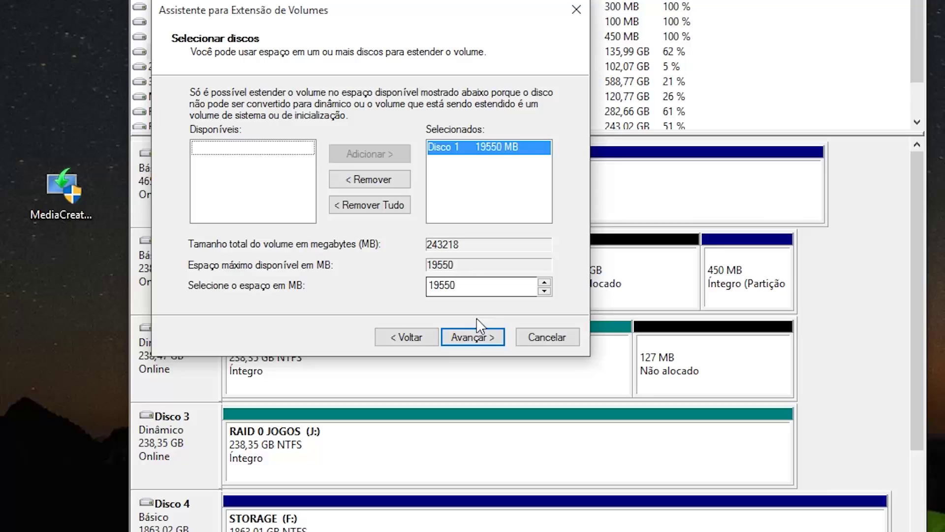
left_click(476, 343)
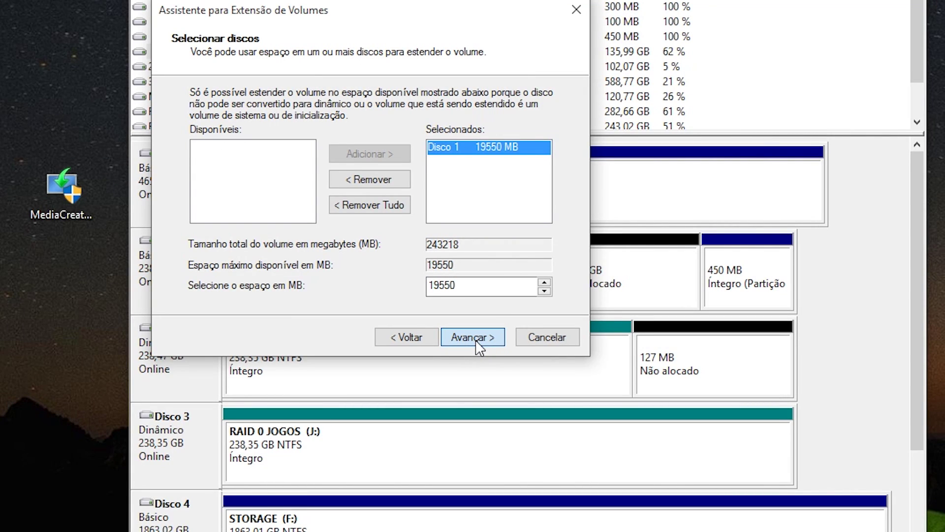
left_click(477, 340)
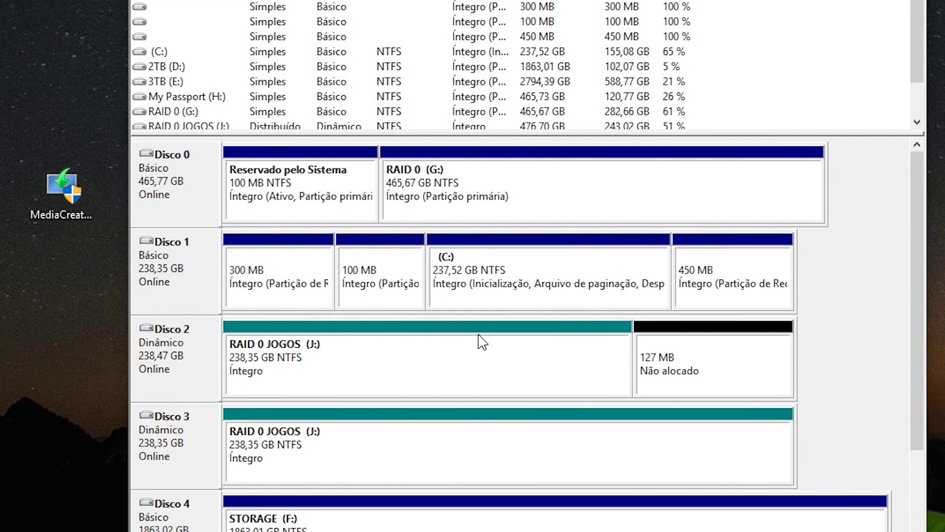
left_click(724, 295)
left_click(576, 276)
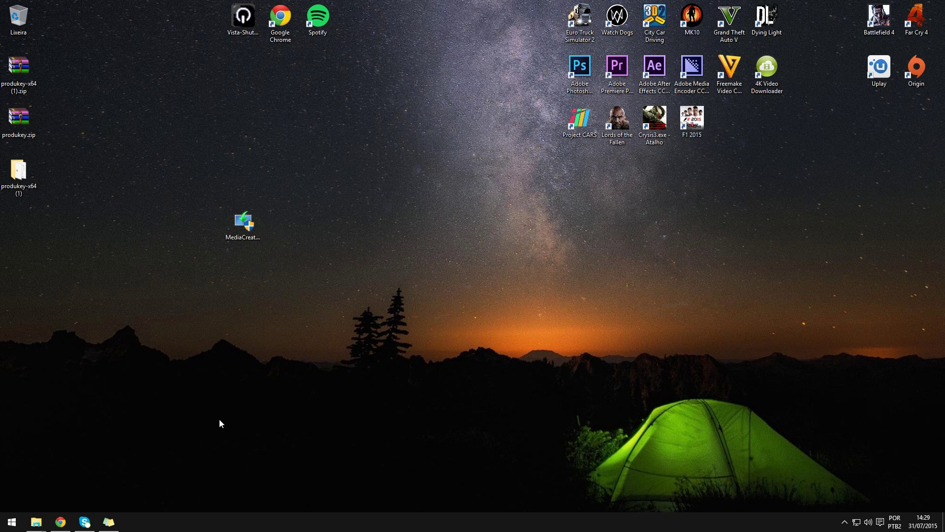
Step: Search for "limpeza", launch Limpeza de Disco for the C: drive, and look through the files offered for deletion
key("super")
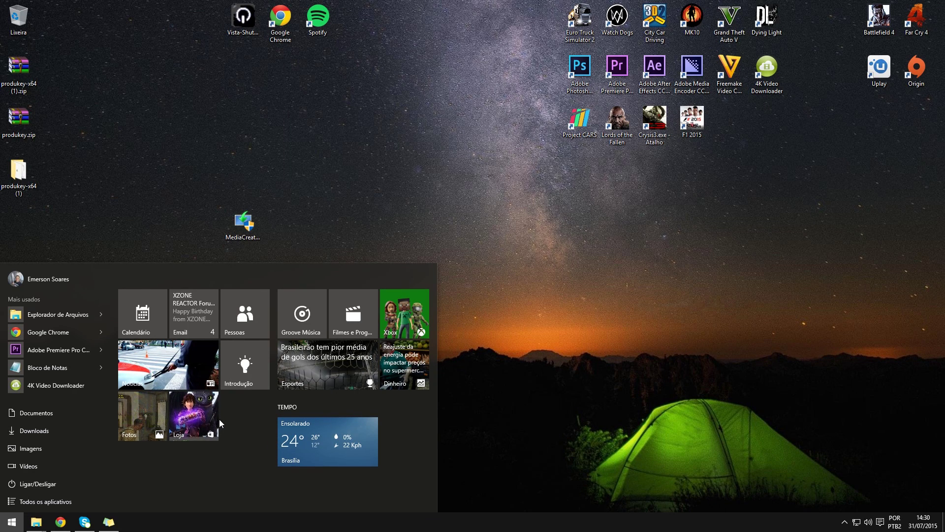
type("li")
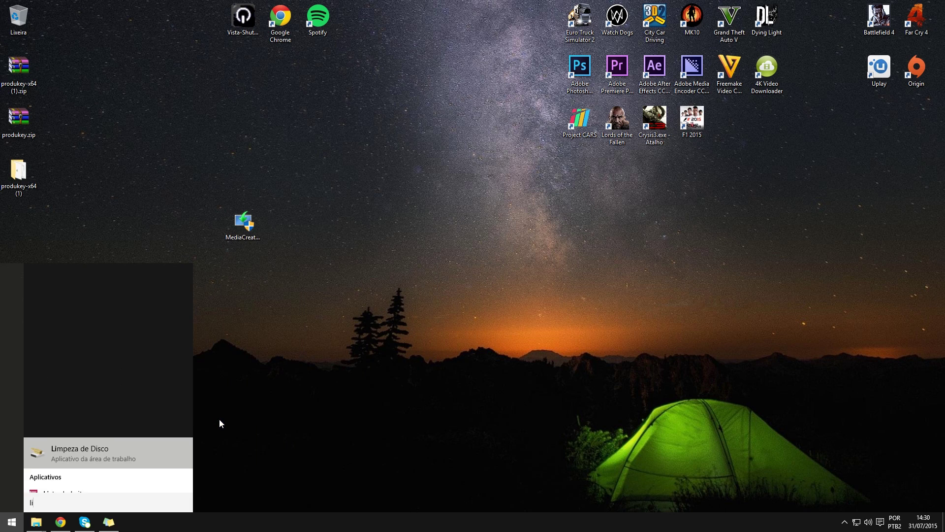
type("mpeza")
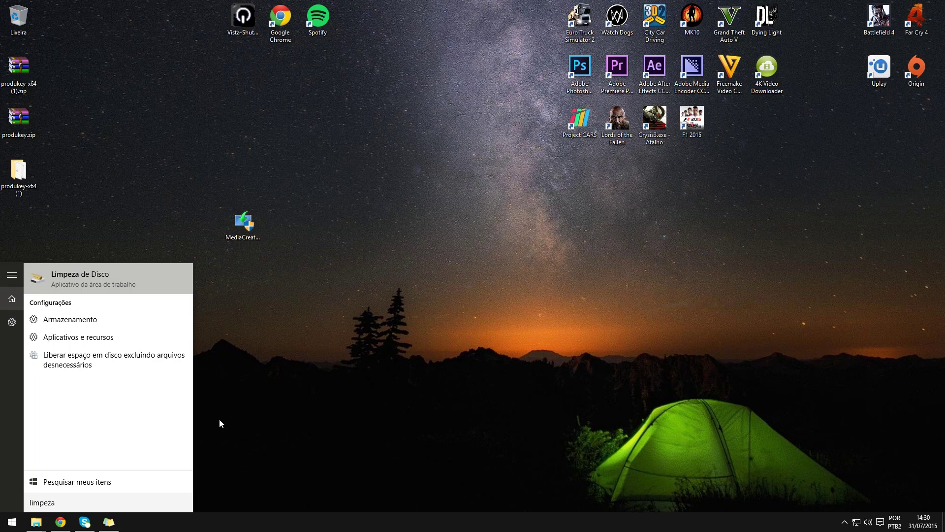
key("Return")
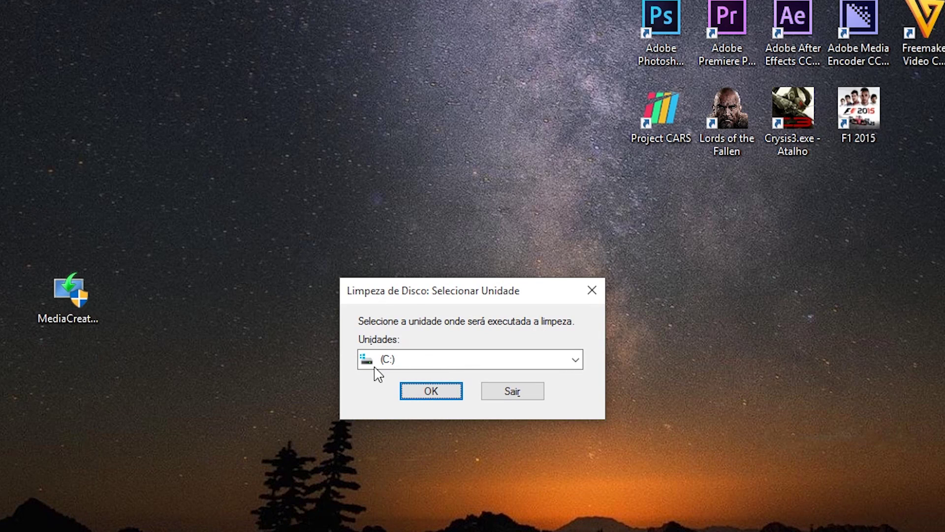
left_click(378, 373)
left_click(377, 374)
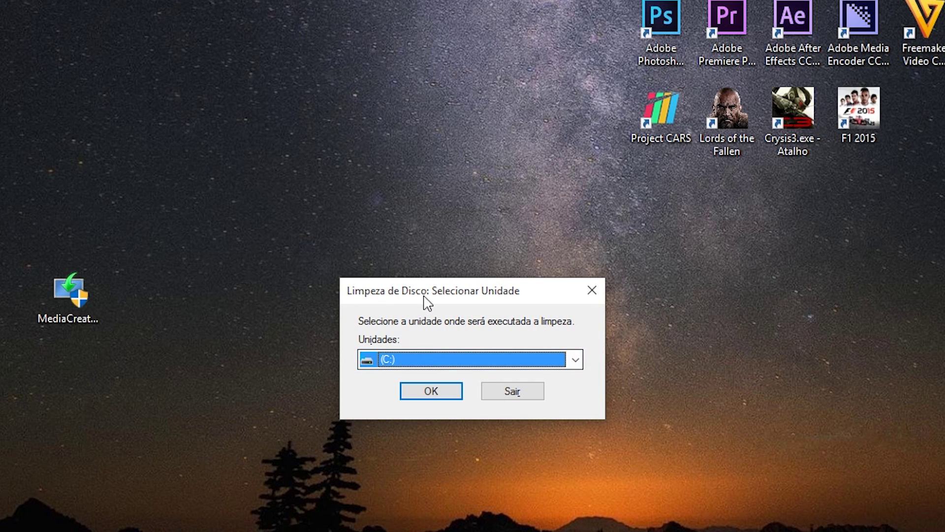
left_click(457, 397)
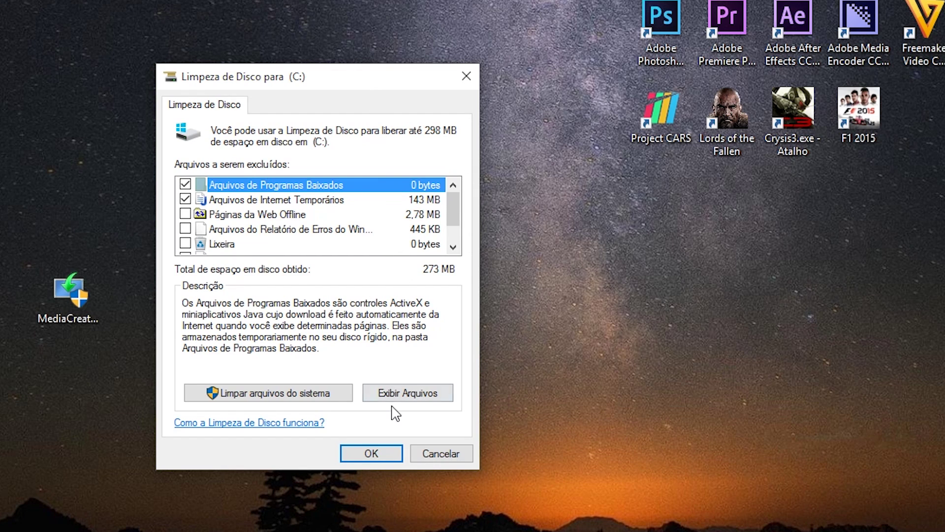
mouse_move(451, 213)
left_mouse_down()
mouse_move(461, 259)
mouse_move(460, 202)
left_mouse_up()
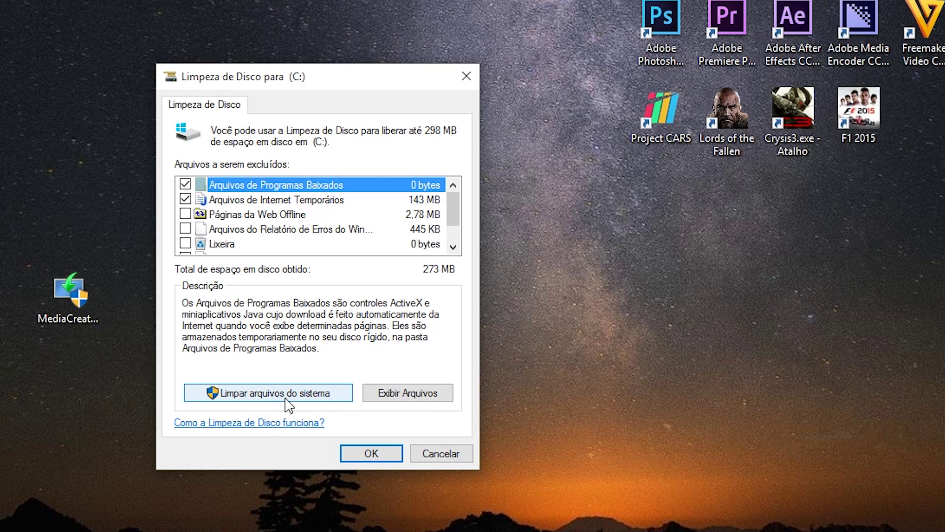
Step: Extend the disk cleanup to system files and rescan the C: drive
mouse_move(451, 212)
left_mouse_down()
mouse_move(451, 238)
mouse_move(451, 207)
left_mouse_up()
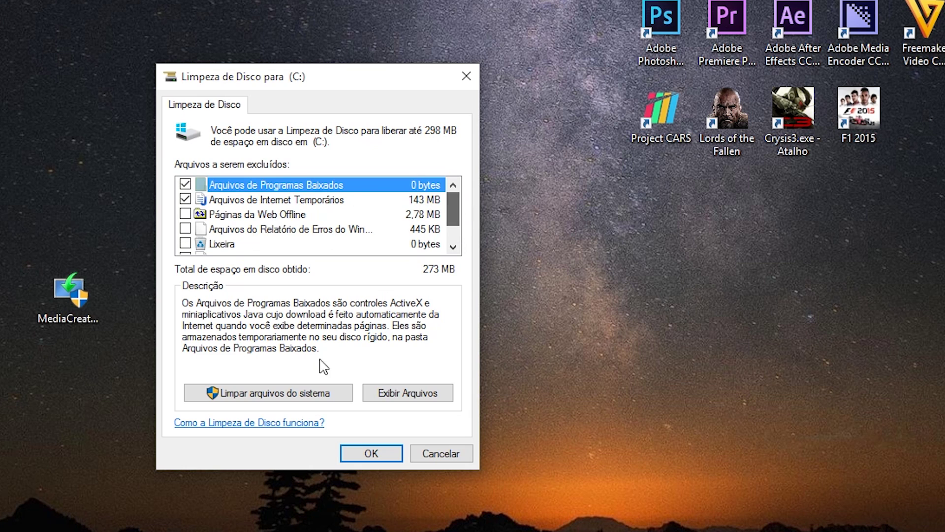
left_click(197, 394)
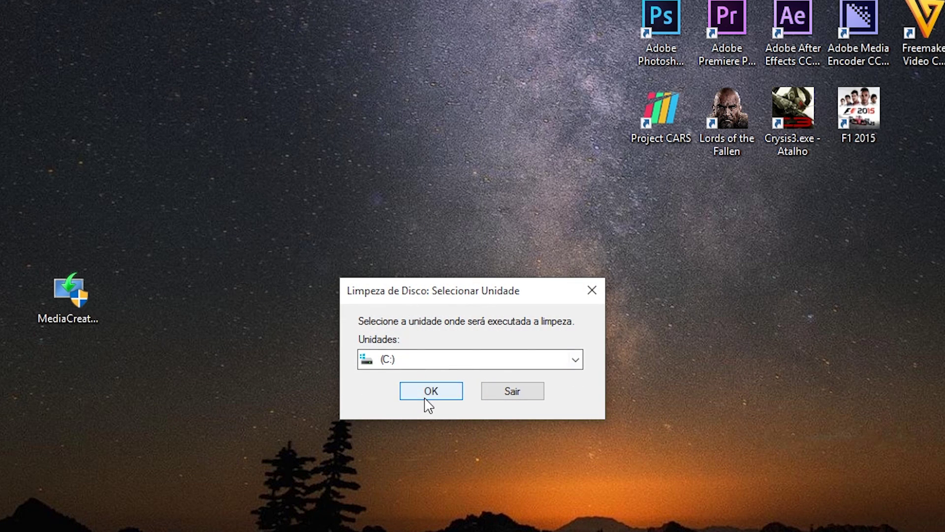
left_click(451, 364)
left_click(512, 359)
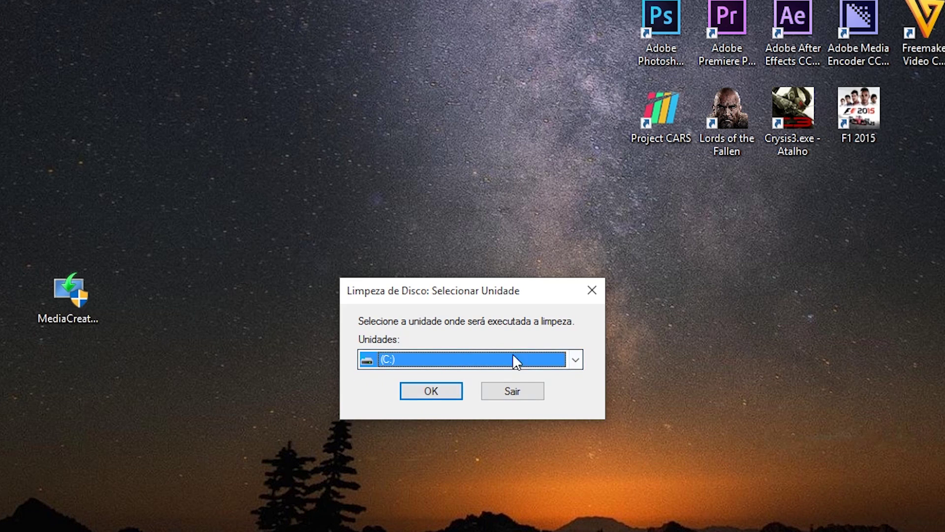
left_click(456, 392)
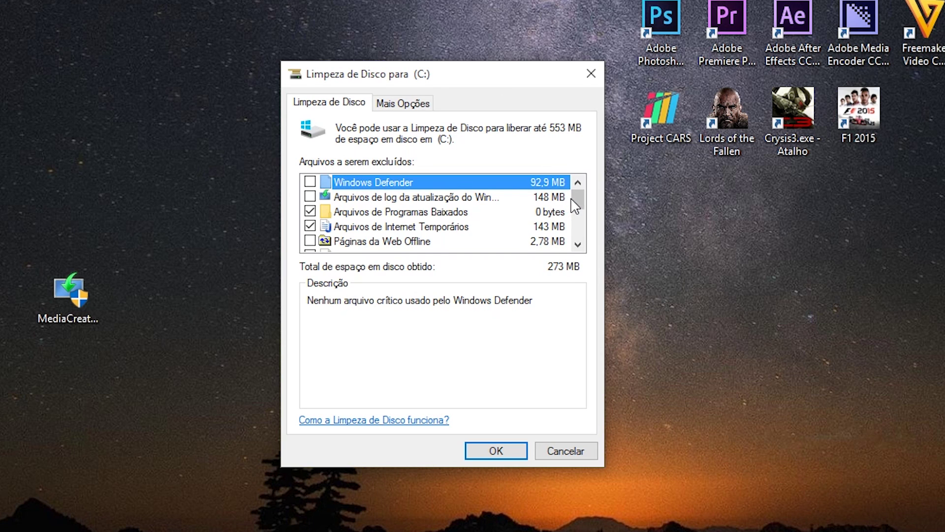
Step: Look through the system files offered for deletion on C:, including the Windows installation files, and cancel the cleanup
left_click_drag(574, 201, 572, 218)
left_click(310, 211)
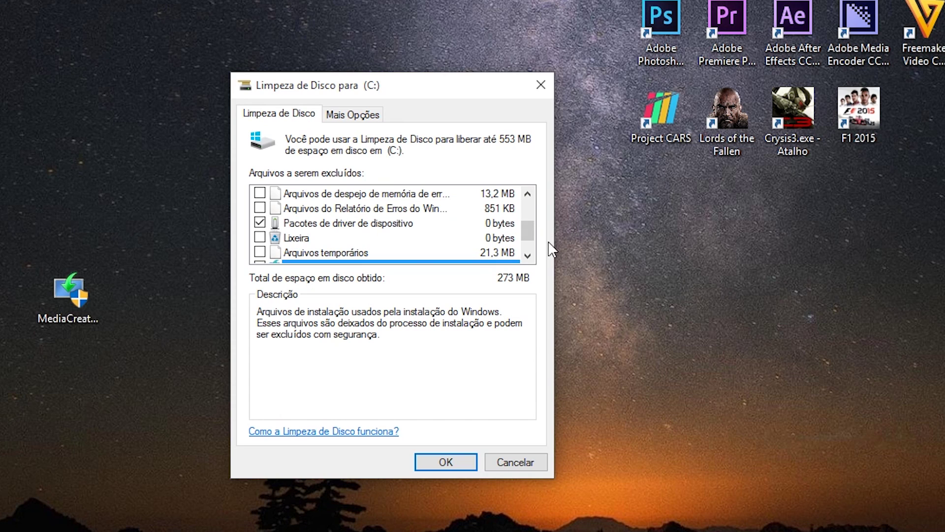
left_click_drag(528, 231, 527, 195)
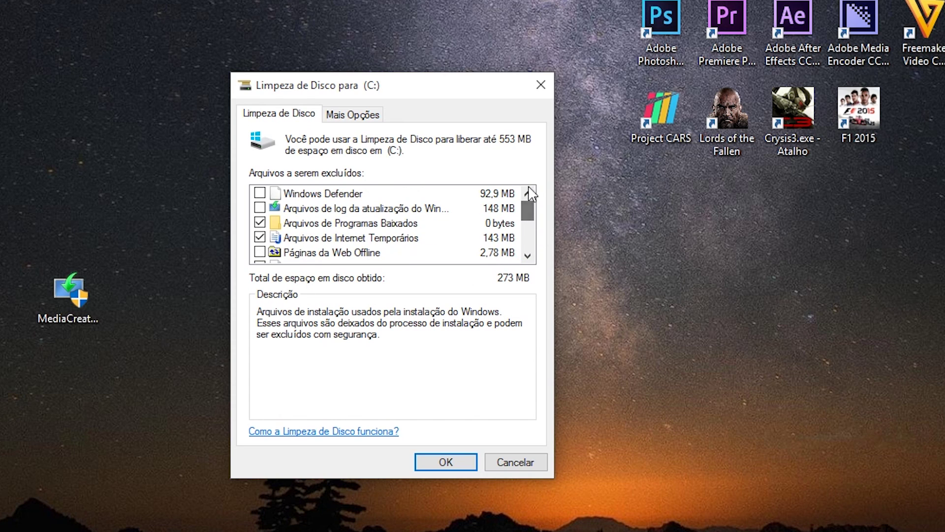
left_click(509, 462)
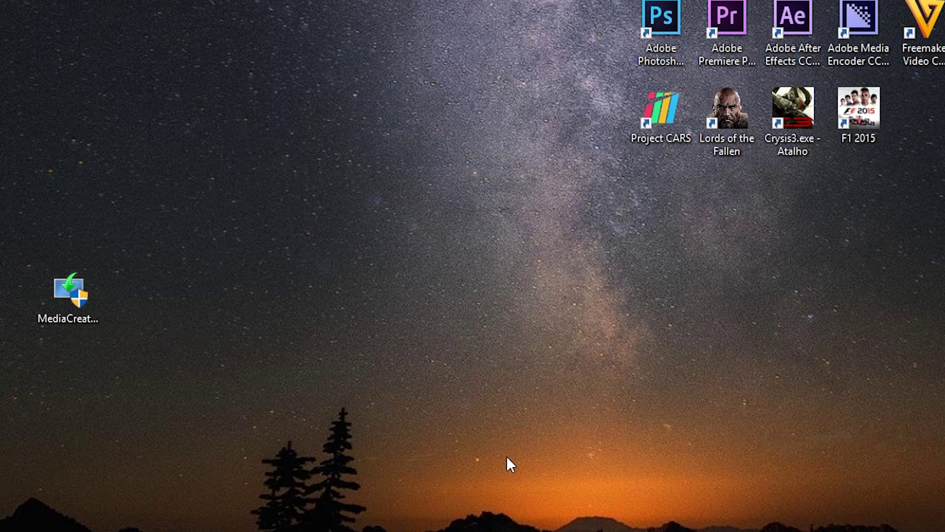